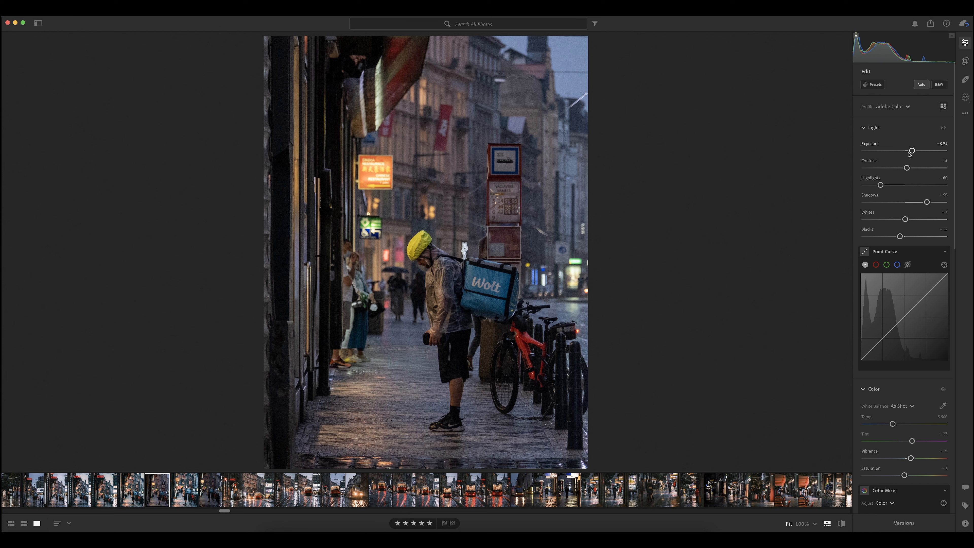
Set the photo's exposure to about +1.7, contrast +16, highlights −100, shadows about +60, whites +17 and blacks −22
drag(912, 151, 837, 186)
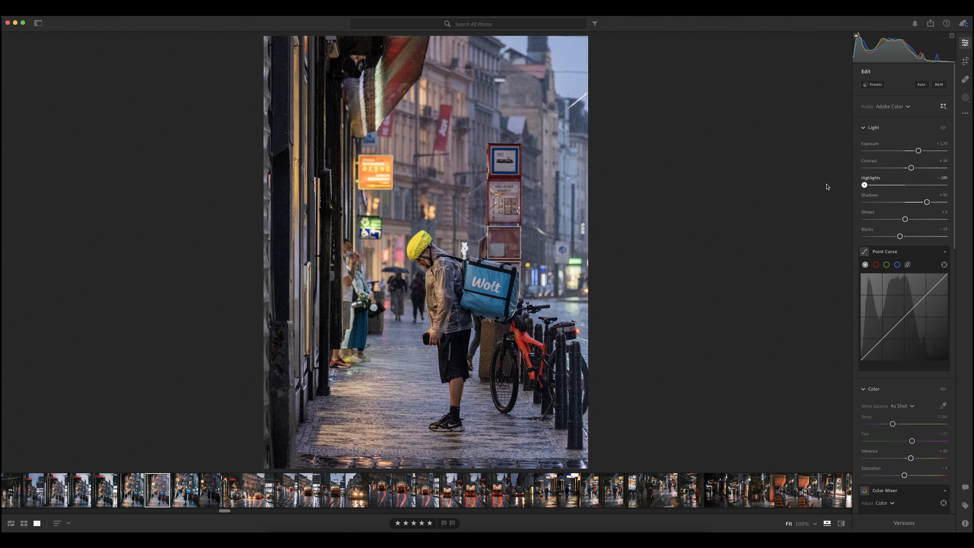
drag(927, 202, 929, 205)
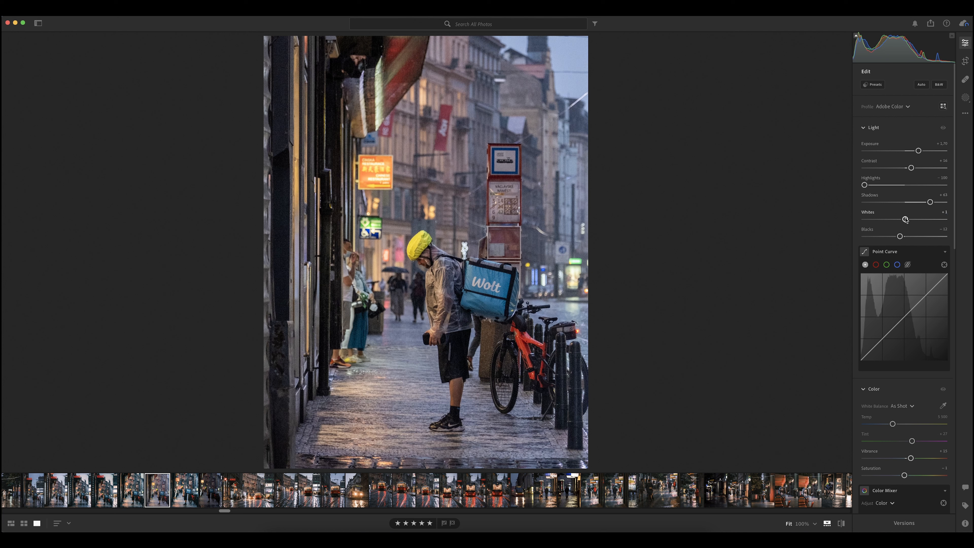
drag(904, 219, 896, 238)
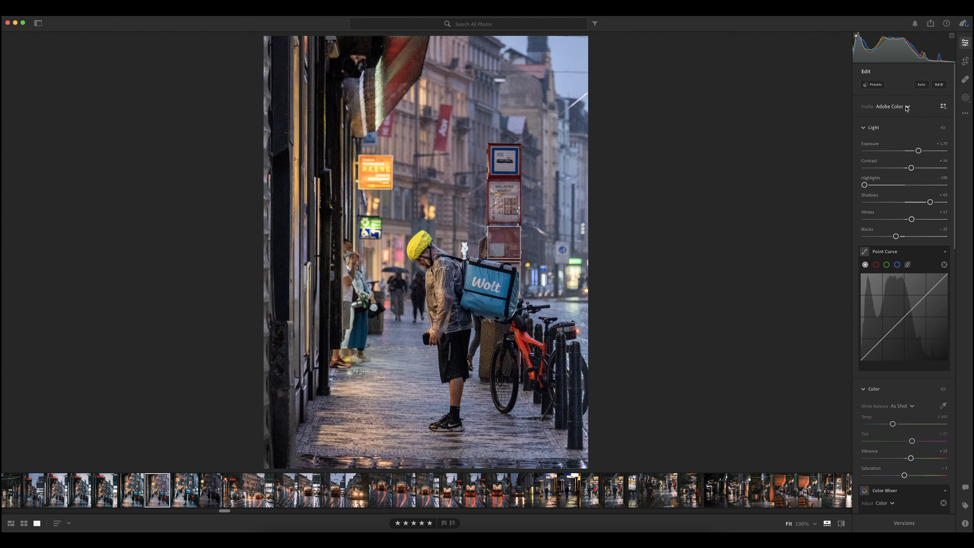
Browse the Adobe Raw and Camera Matching profiles and apply the Camera CLASSIC Neg profile to the photo
click(943, 108)
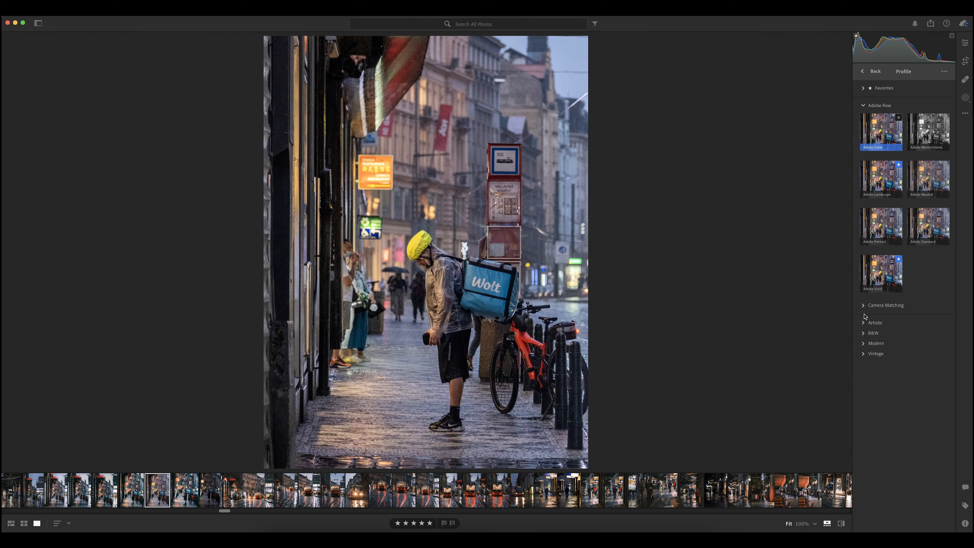
click(866, 305)
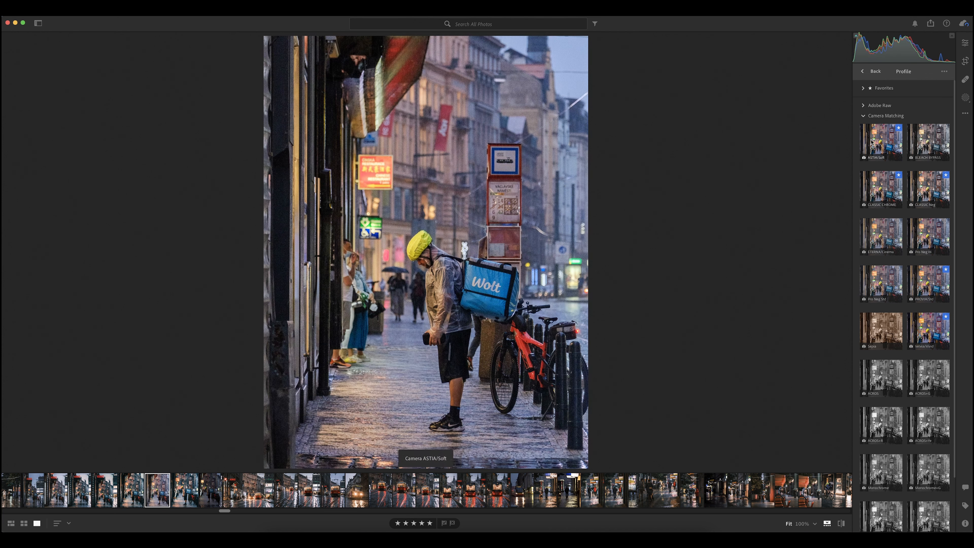
click(864, 105)
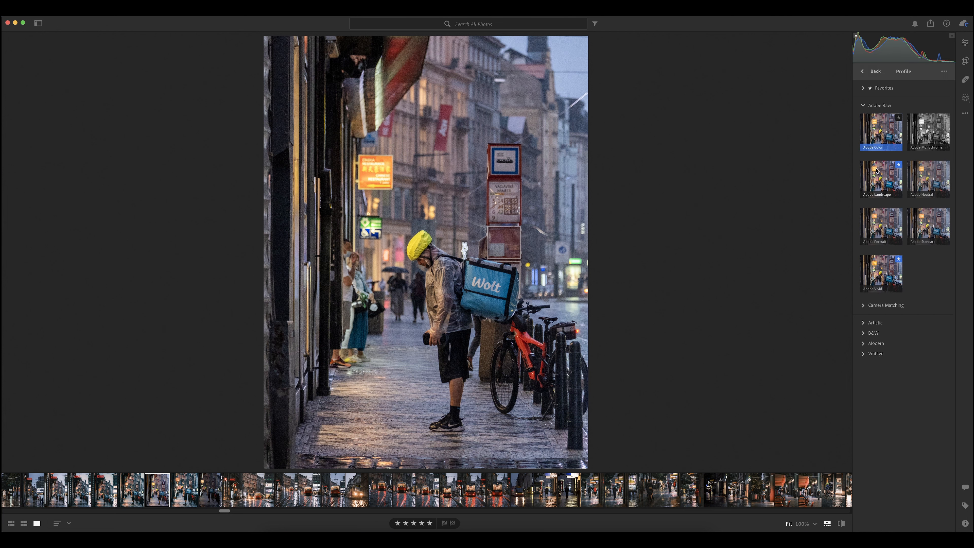
click(863, 305)
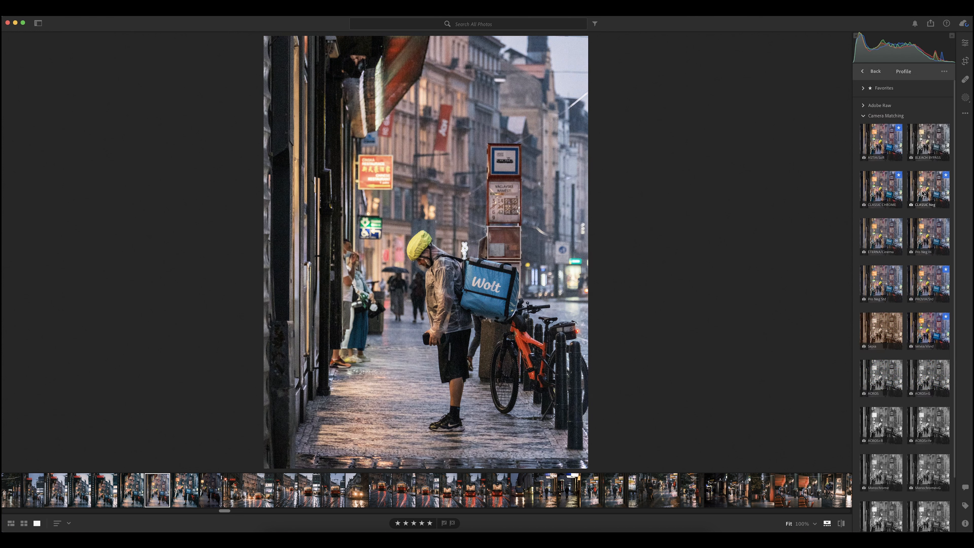
click(923, 195)
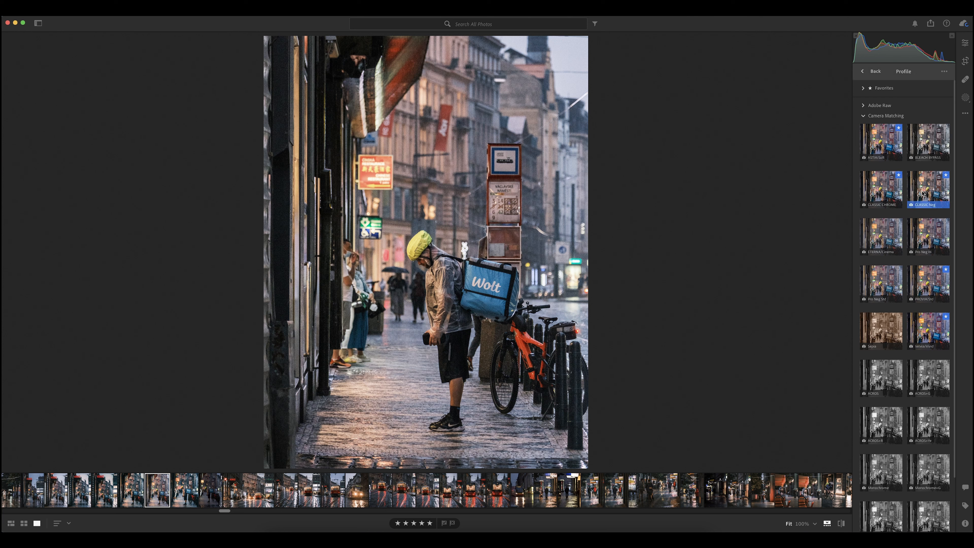
click(868, 116)
click(865, 72)
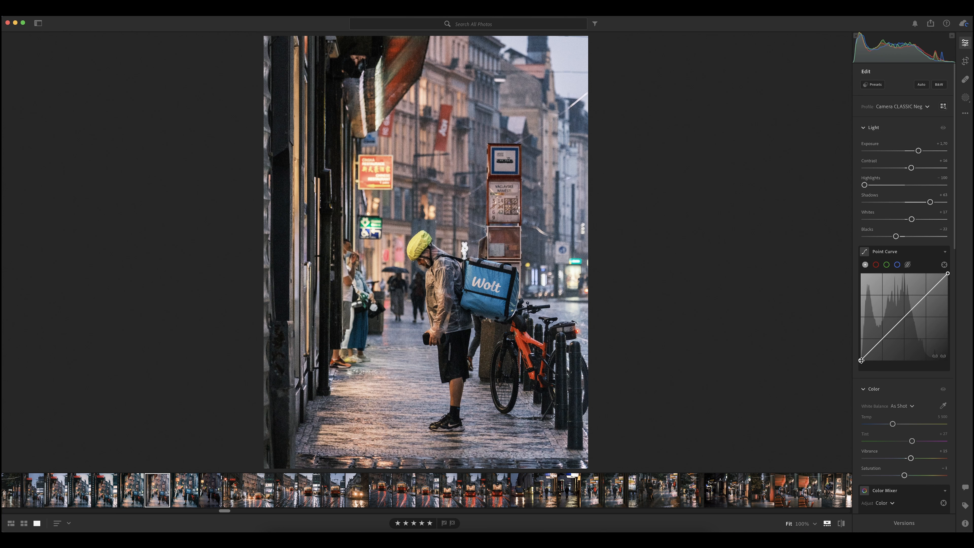
Lift the black point of the point curve to an output of about 6 to fade the shadows
drag(860, 360, 861, 356)
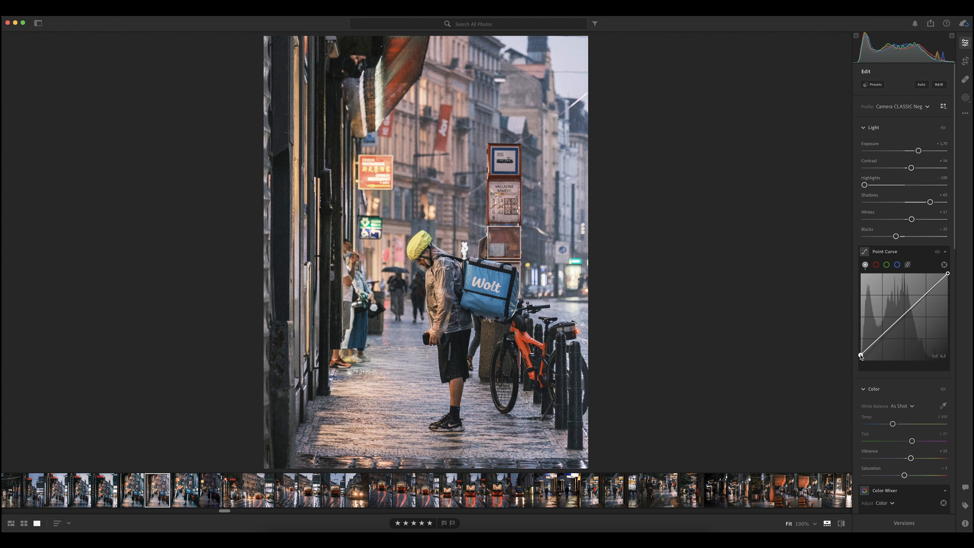
drag(861, 355, 861, 355)
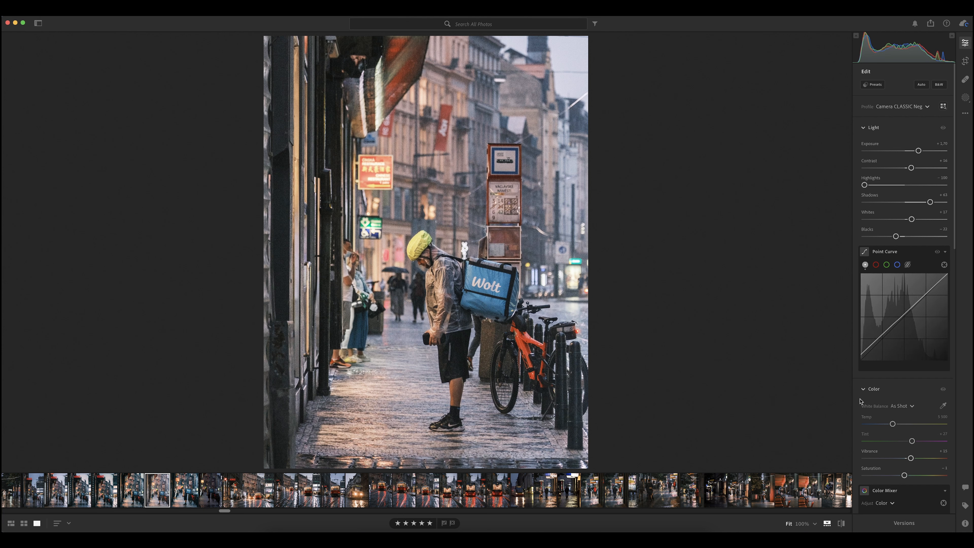
mouse_move(860, 354)
mouse_down()
mouse_move(858, 366)
mouse_move(861, 356)
mouse_up()
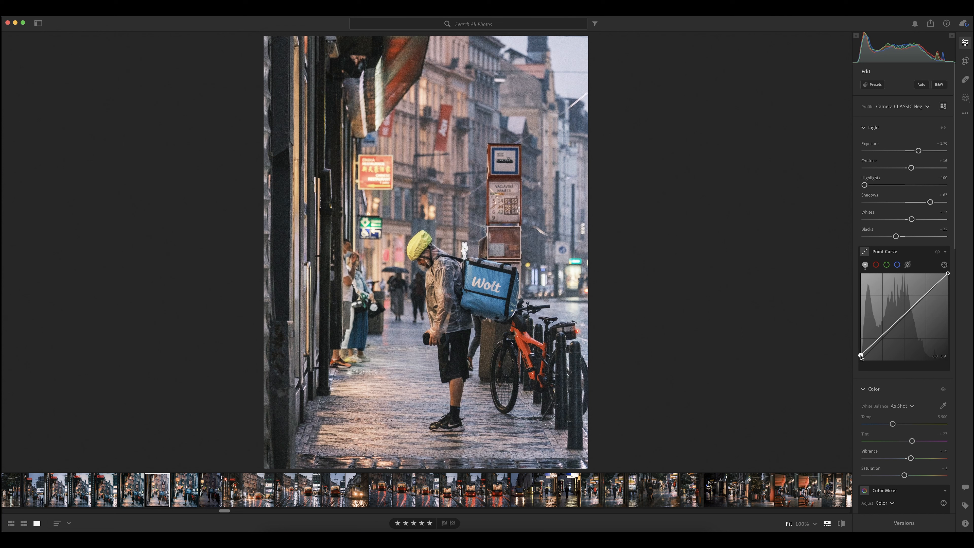
Shape the point curve into an S with a lowered shadow point at about 22/19, a midtone point and a raised highlight point
drag(860, 356, 881, 345)
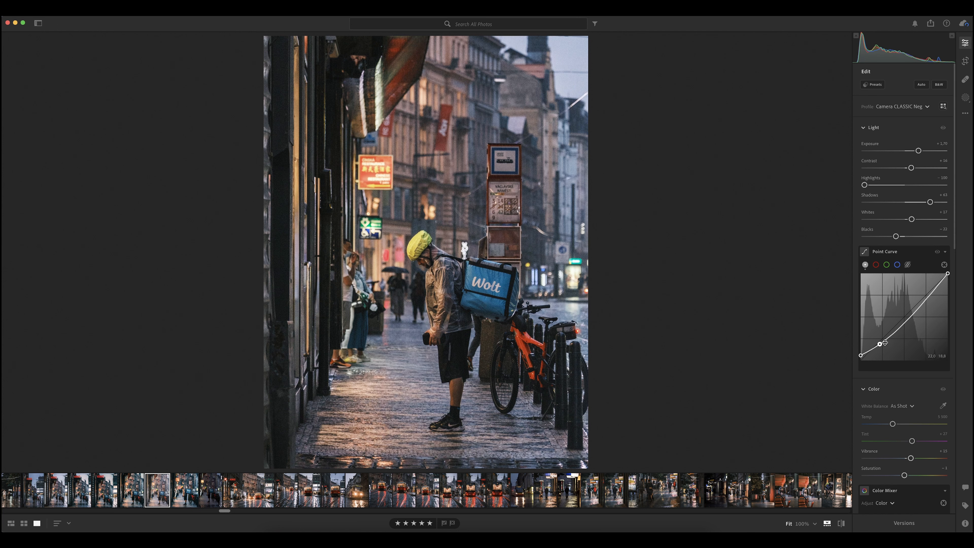
click(905, 318)
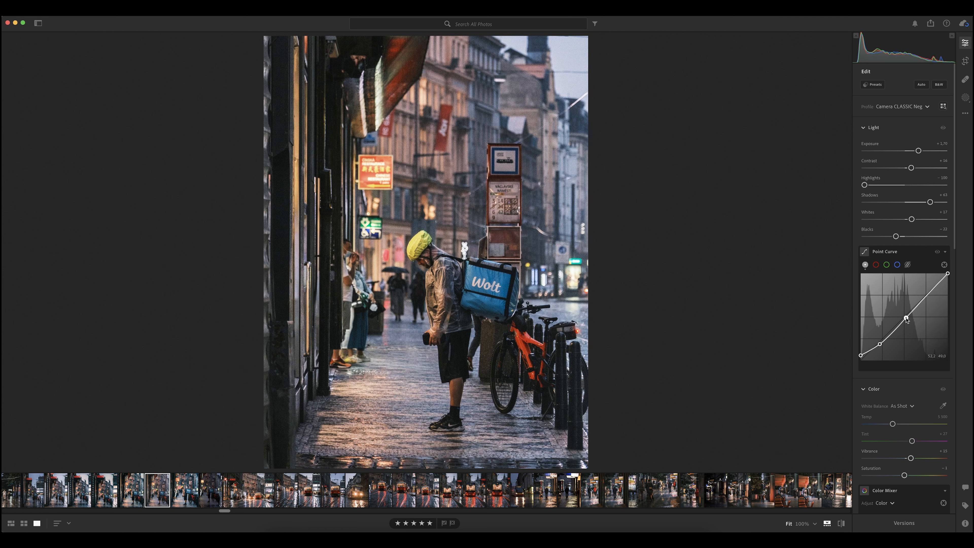
drag(904, 318, 929, 296)
click(927, 294)
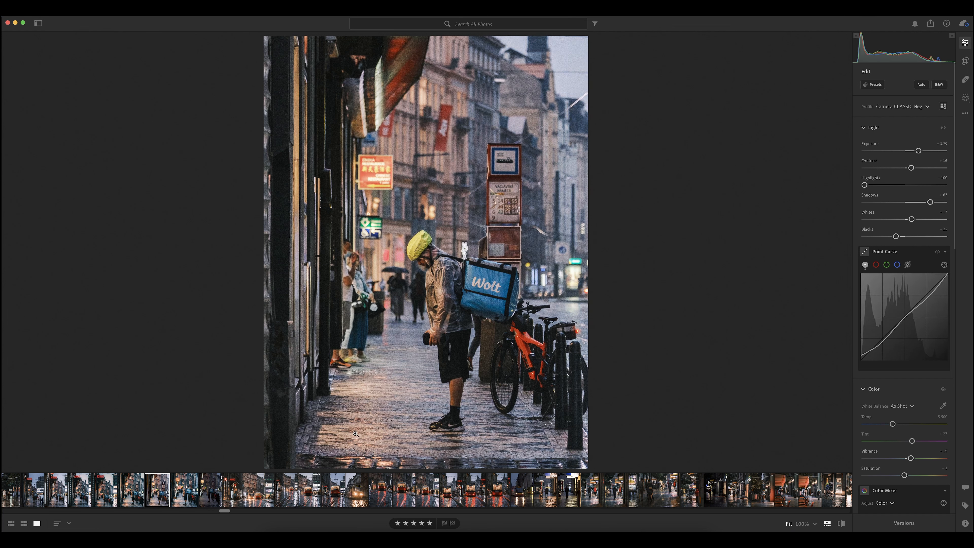
drag(930, 297, 926, 288)
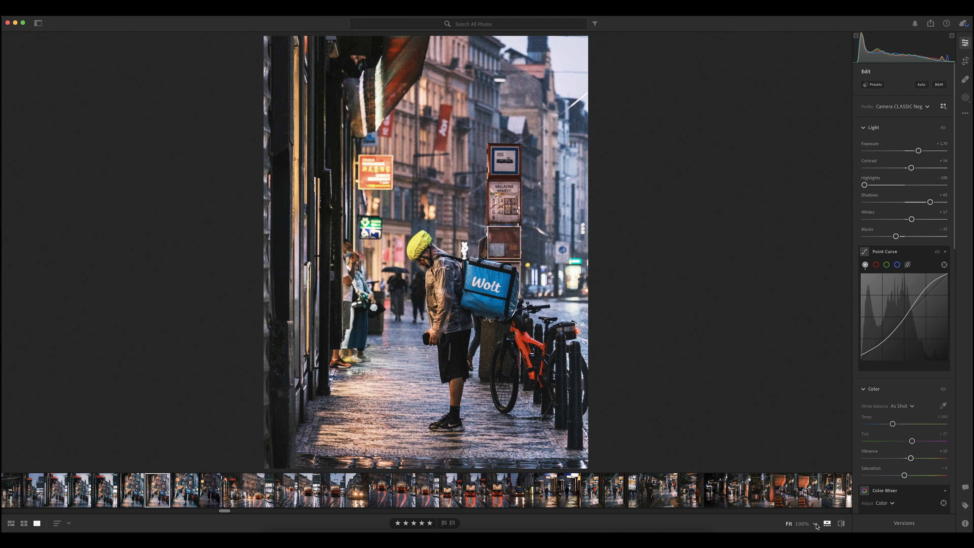
Compare the current edit with the unedited original and with the neighbouring edited version in the filmstrip
click(841, 524)
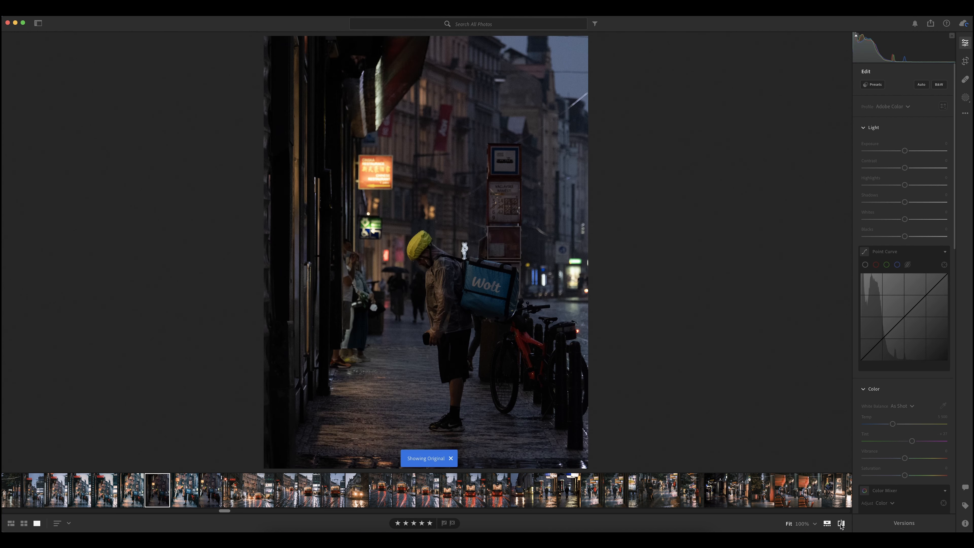
click(840, 524)
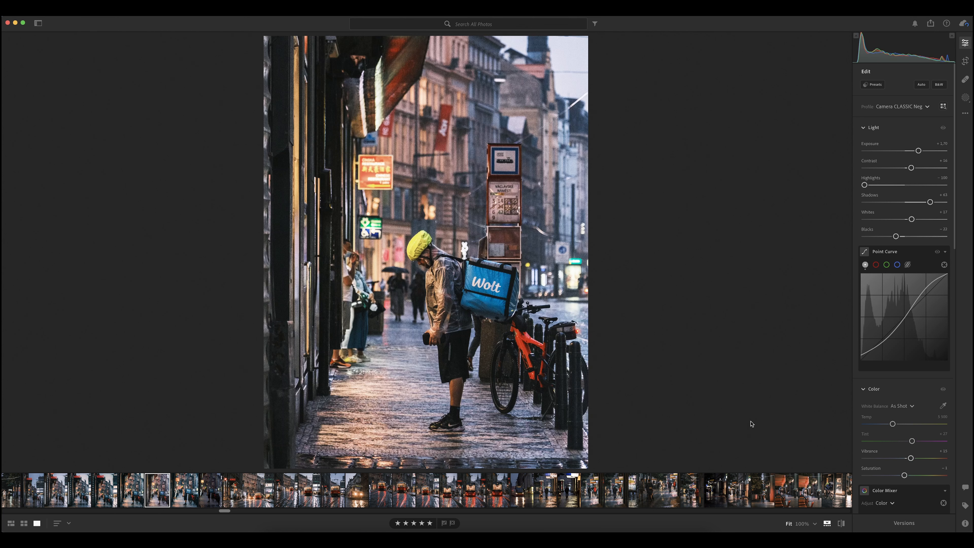
click(134, 491)
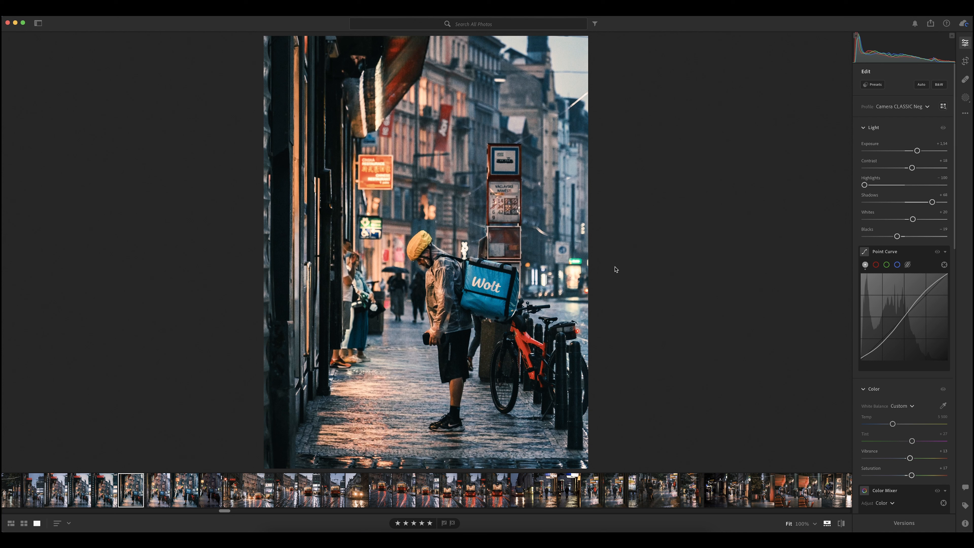
click(162, 485)
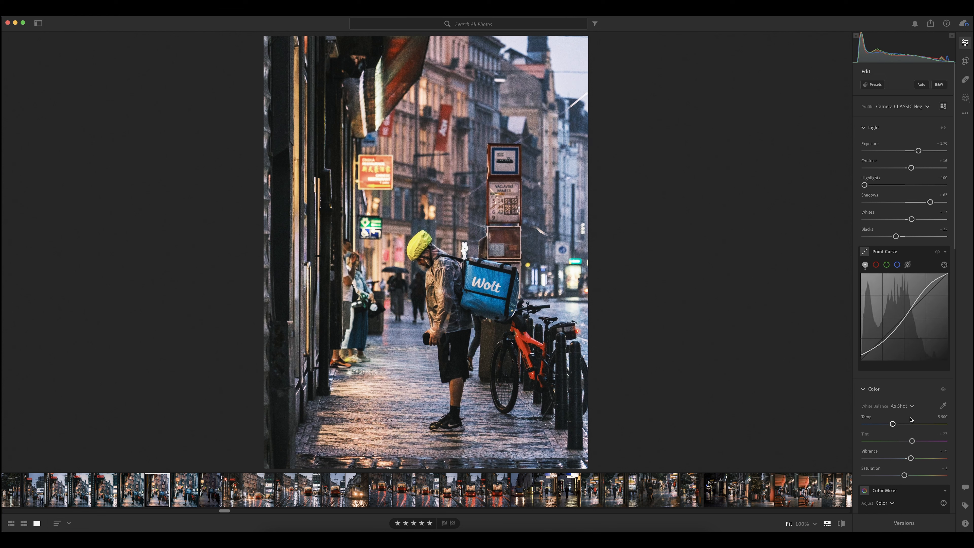
Switch the white balance to Custom at its current temperature and set vibrance to about +21 and saturation to +19
scroll(908, 383, down, 3)
scroll(908, 421, down, 5)
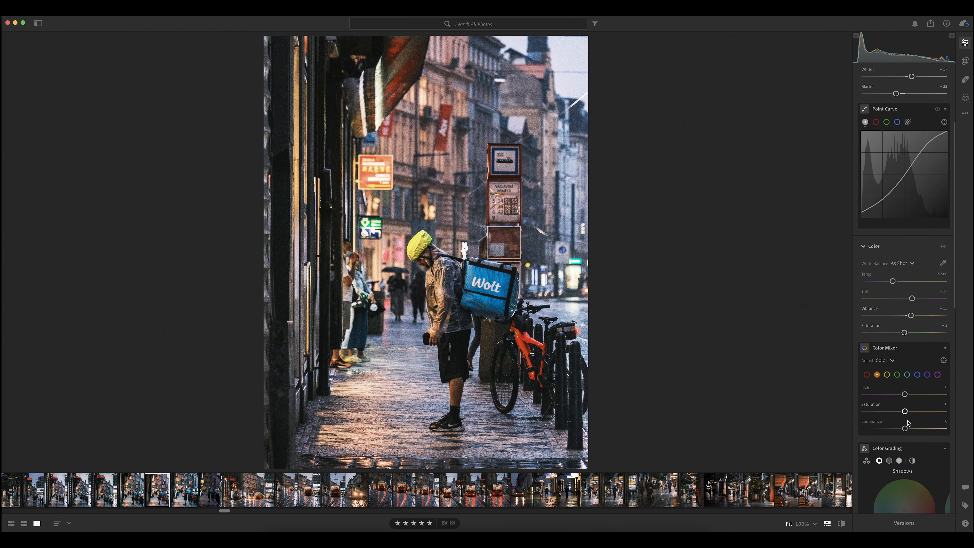
click(892, 267)
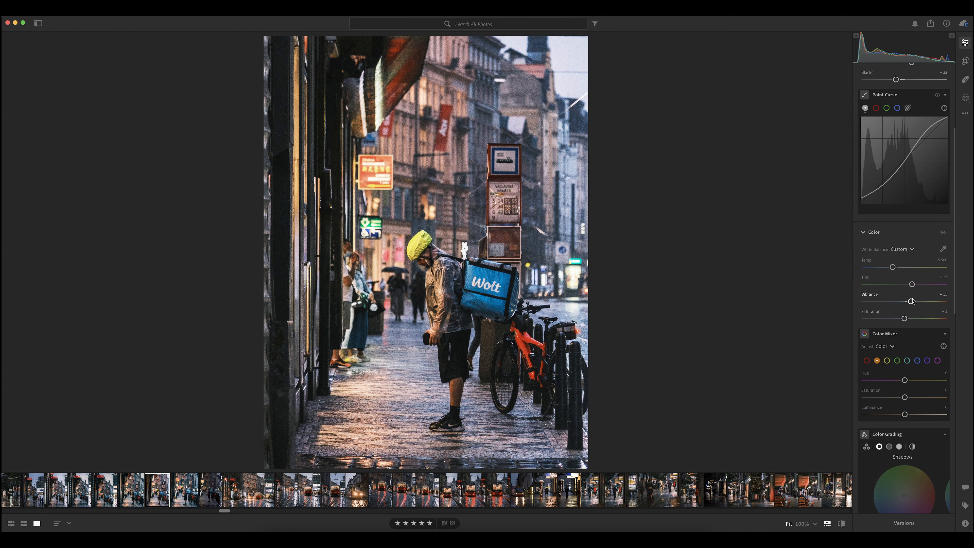
drag(911, 301, 911, 319)
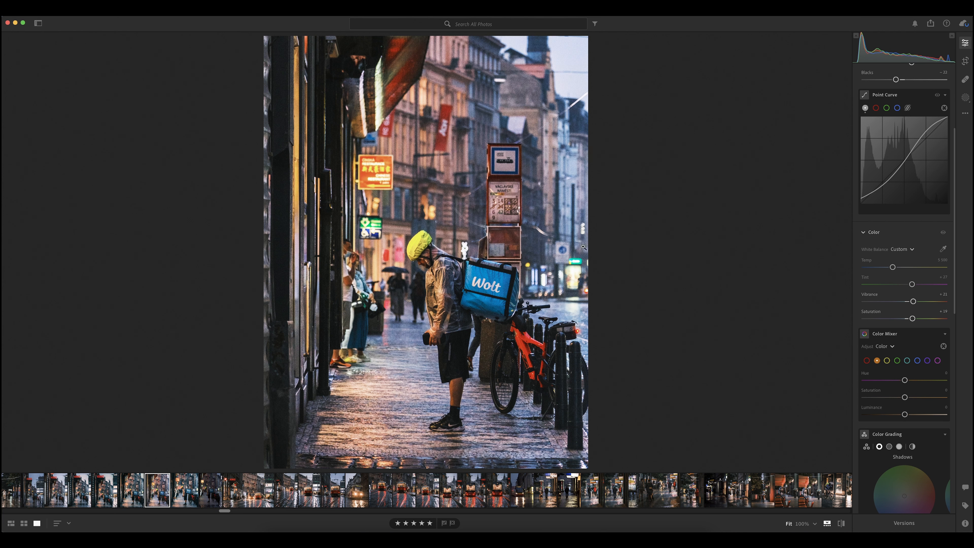
In the Color Mixer, set the yellow hue to −86 and the yellow luminance to +17
scroll(911, 327, down, 4)
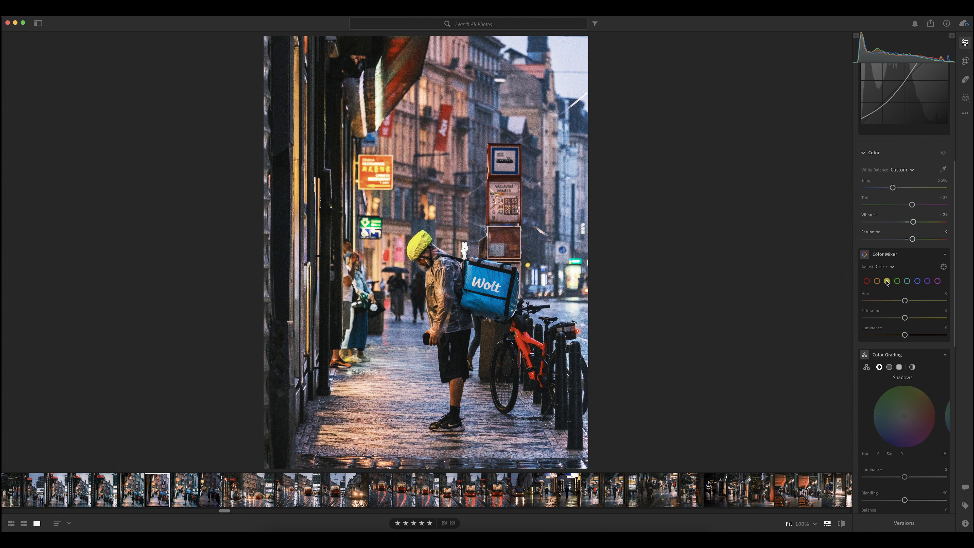
drag(904, 302, 869, 303)
mouse_move(905, 335)
mouse_down()
mouse_move(921, 336)
mouse_move(911, 336)
mouse_up()
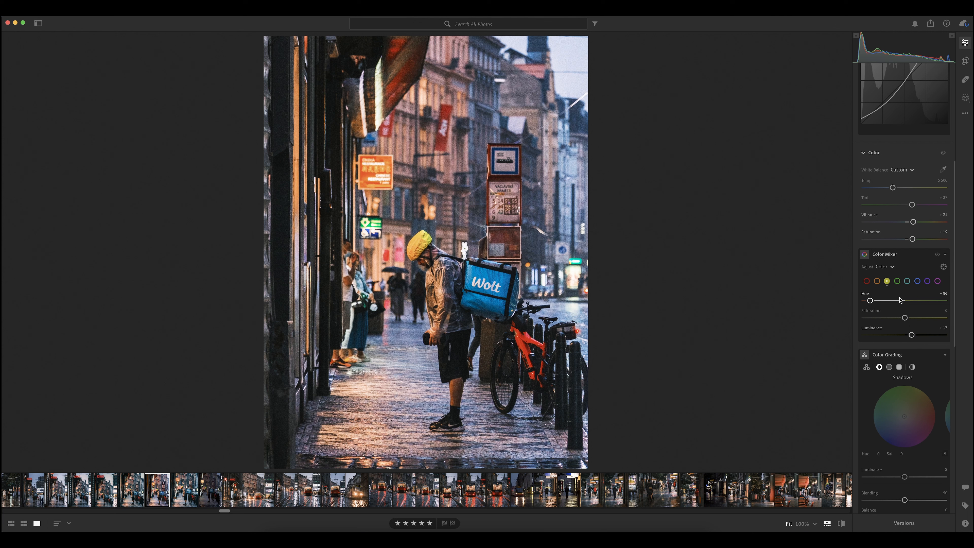
Shift the green hue strongly toward yellow in the Color Mixer and adjust the green luminance and saturation
click(897, 281)
drag(905, 301, 871, 302)
drag(904, 335, 894, 319)
Adjust the purples in the Color Mixer, and set magenta saturation to −38 and luminance to +5 with a hue adjustment
click(927, 281)
mouse_move(904, 318)
mouse_down()
mouse_move(863, 321)
mouse_move(932, 320)
mouse_move(874, 326)
mouse_move(894, 300)
mouse_move(881, 301)
mouse_move(910, 301)
mouse_move(884, 302)
mouse_move(906, 319)
mouse_move(968, 320)
mouse_move(883, 324)
mouse_move(916, 325)
mouse_move(889, 326)
mouse_move(907, 335)
mouse_up()
click(936, 282)
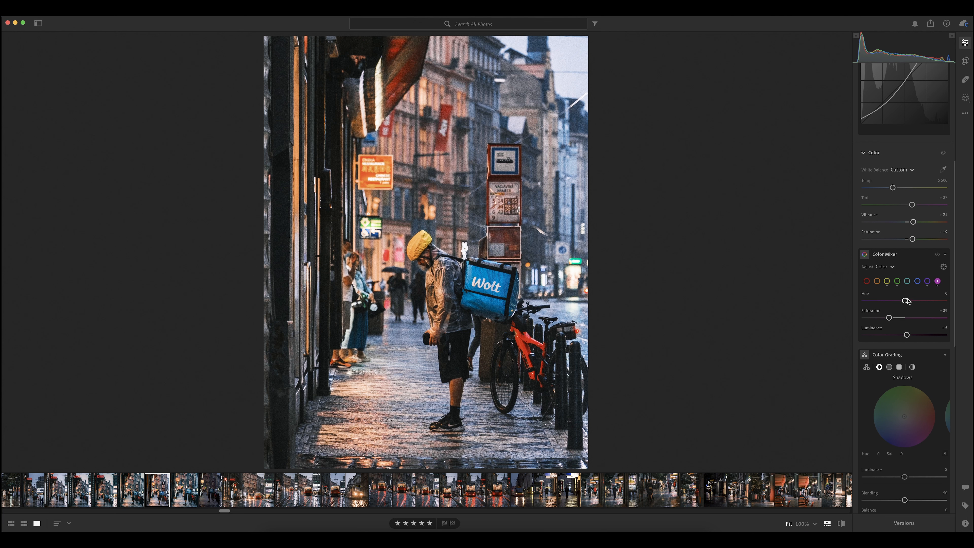
mouse_move(905, 301)
mouse_down()
mouse_move(895, 304)
mouse_move(943, 302)
mouse_move(886, 307)
mouse_move(944, 303)
mouse_move(910, 314)
mouse_up()
Shift the blue hue slightly and adjust the blue saturation in the Color Mixer, then set the orange luminance to +17
click(917, 282)
drag(905, 303, 902, 302)
mouse_move(905, 319)
mouse_down()
mouse_move(881, 319)
mouse_move(917, 336)
mouse_move(889, 336)
mouse_move(911, 336)
mouse_up()
click(877, 281)
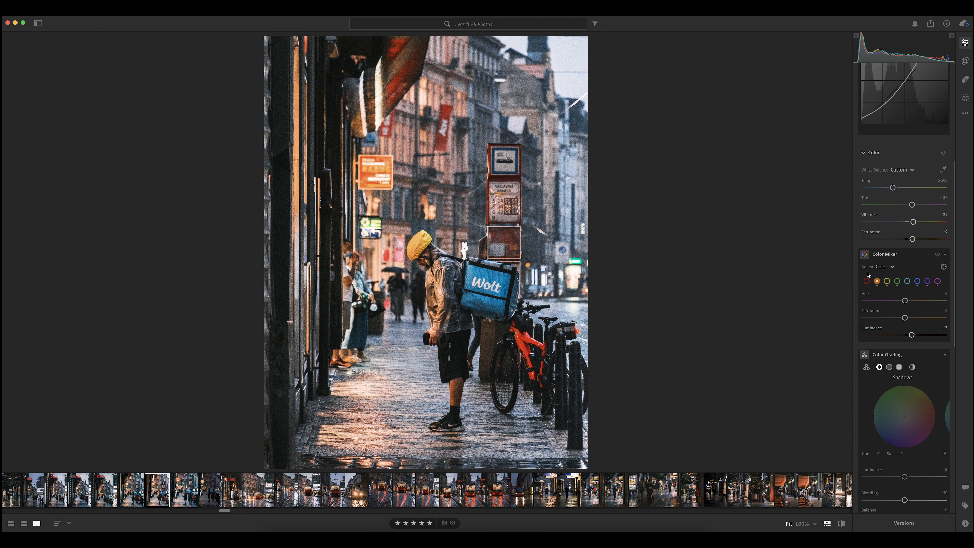
Lower the red saturation to about −9 in the Color Mixer and reset the red hue to 0
click(867, 281)
mouse_move(905, 319)
mouse_down()
mouse_move(894, 318)
mouse_move(908, 301)
mouse_move(896, 301)
mouse_move(900, 318)
mouse_up()
double_click(895, 301)
Compare the photo with and without the Color Mixer adjustments, and against the neighbouring edited version in the filmstrip
scroll(899, 337, down, 1)
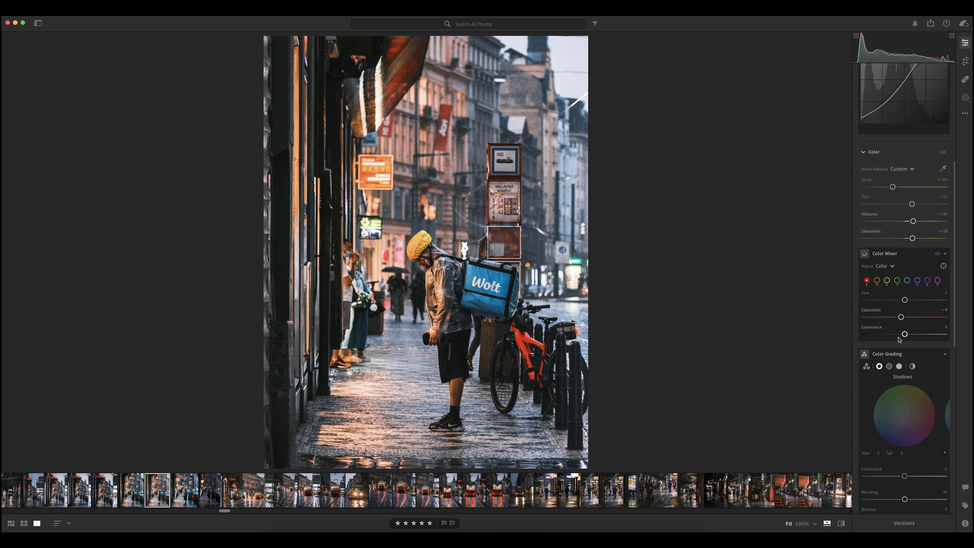
click(937, 254)
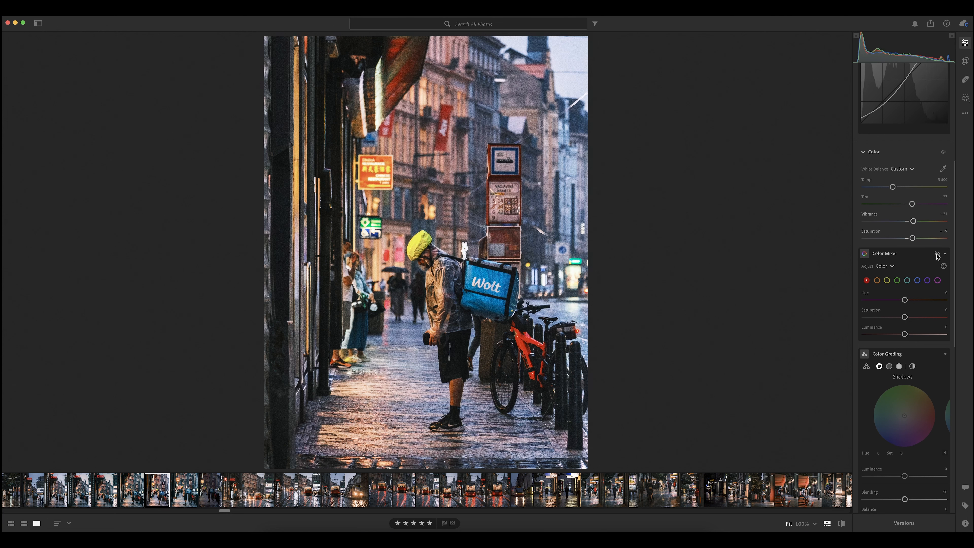
click(937, 254)
click(937, 255)
click(937, 254)
click(937, 254)
click(937, 255)
click(936, 255)
click(937, 254)
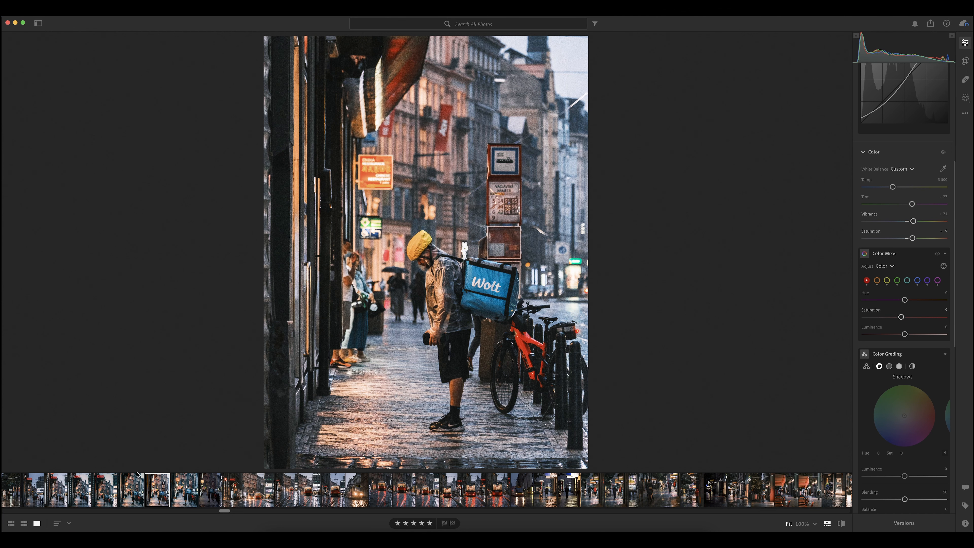
click(134, 486)
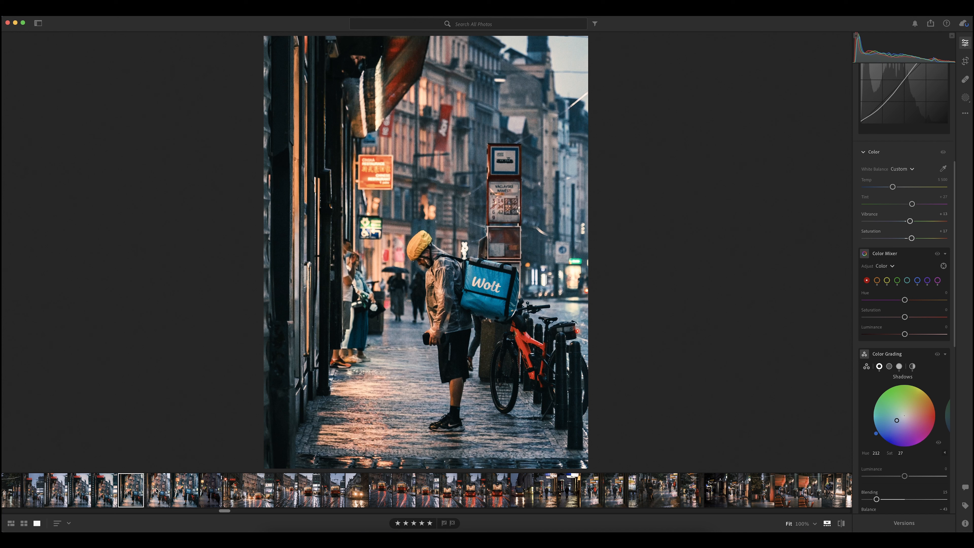
click(156, 490)
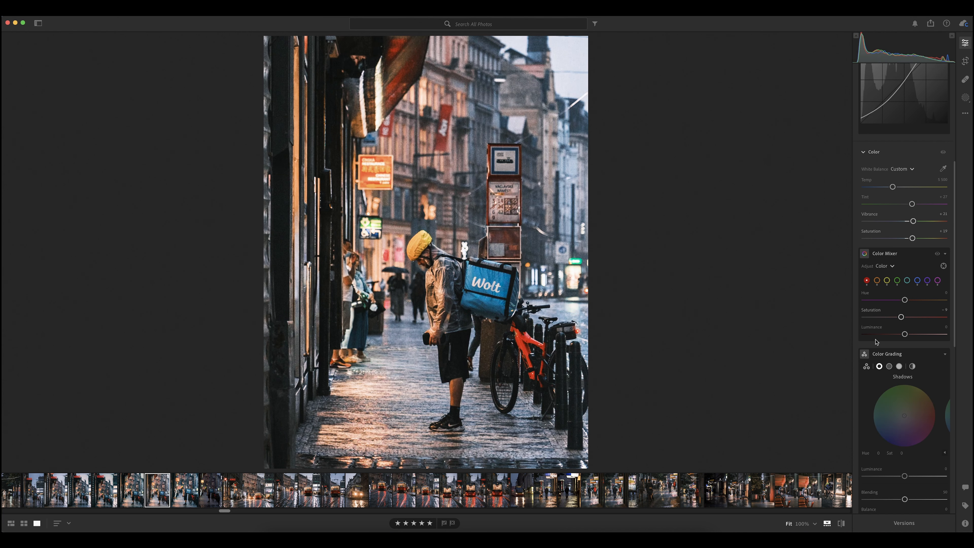
In the photo's effects, set Dehaze to +25 and Vignette to −13
scroll(893, 292, down, 1)
scroll(893, 292, down, 10)
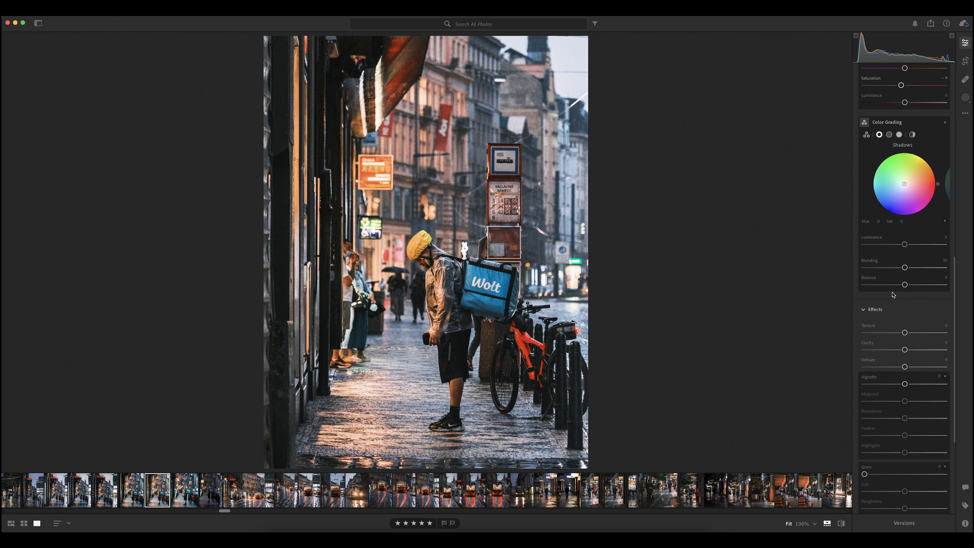
scroll(893, 295, down, 1)
drag(905, 312, 915, 316)
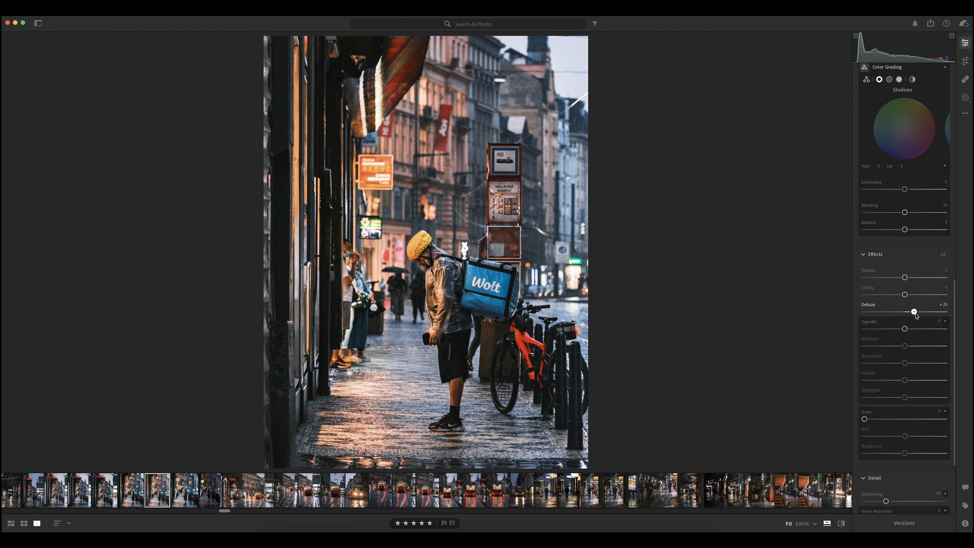
drag(915, 315, 899, 329)
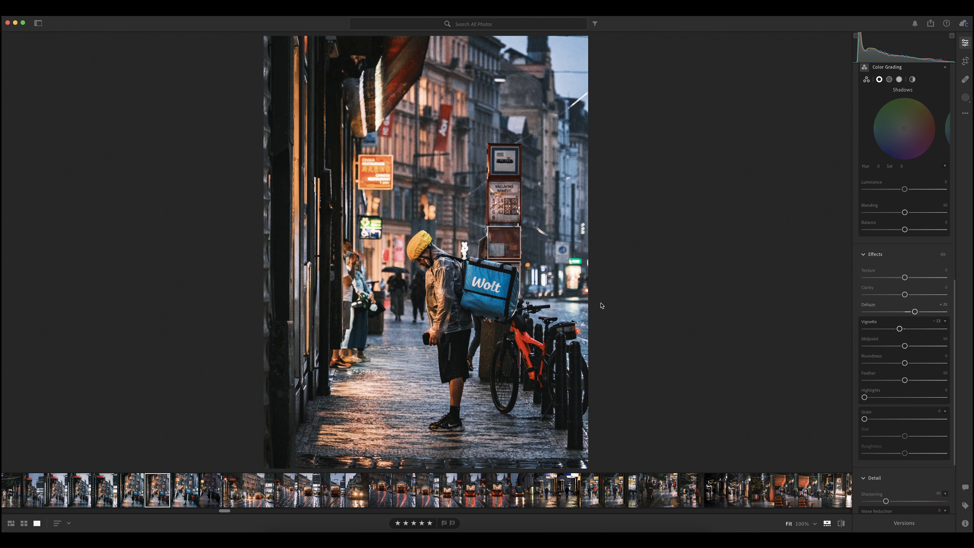
Add slight noise reduction to the photo and check its capture information, including the ISO
scroll(870, 357, down, 4)
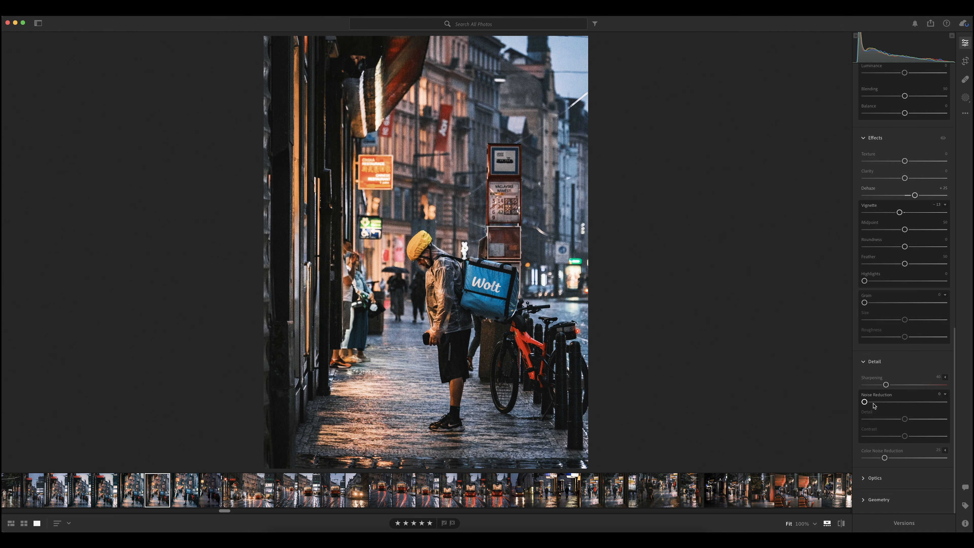
drag(865, 401, 869, 403)
click(965, 524)
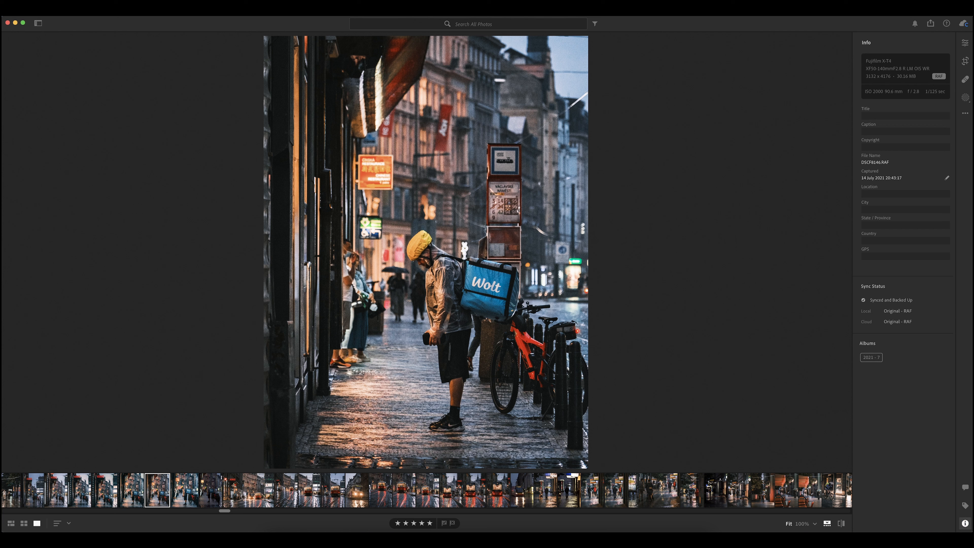
click(965, 524)
click(965, 523)
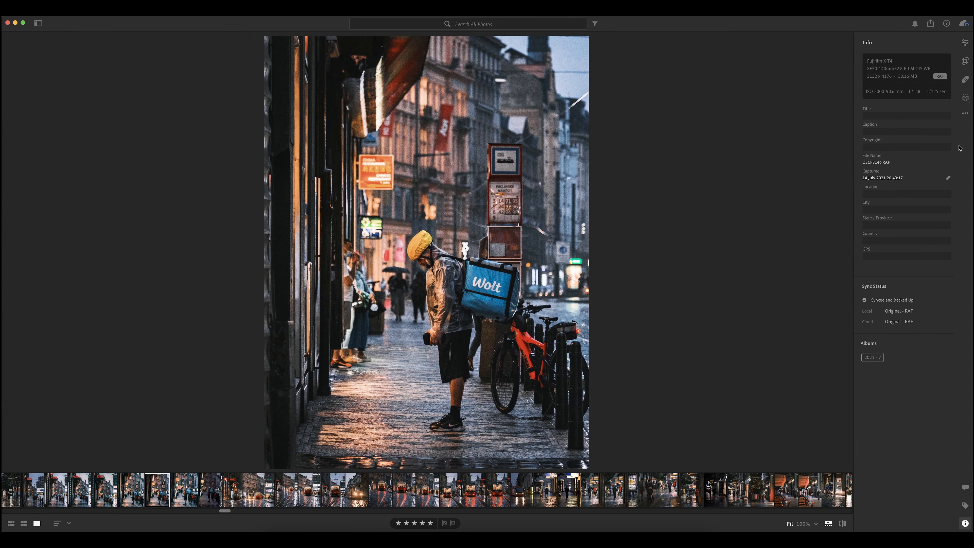
click(965, 44)
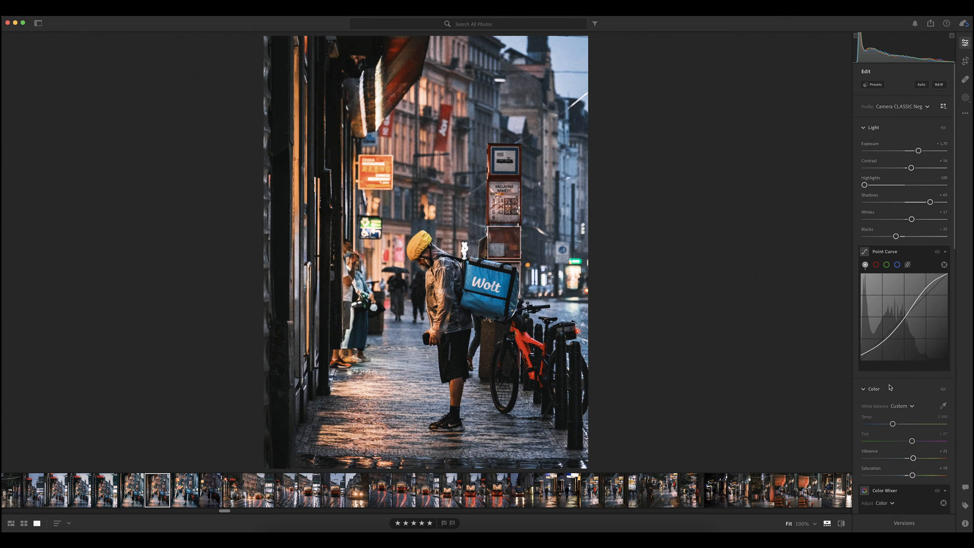
Set Noise Reduction to about 26 and compare the photo with and without the Detail adjustments
scroll(889, 390, down, 5)
scroll(889, 390, down, 8)
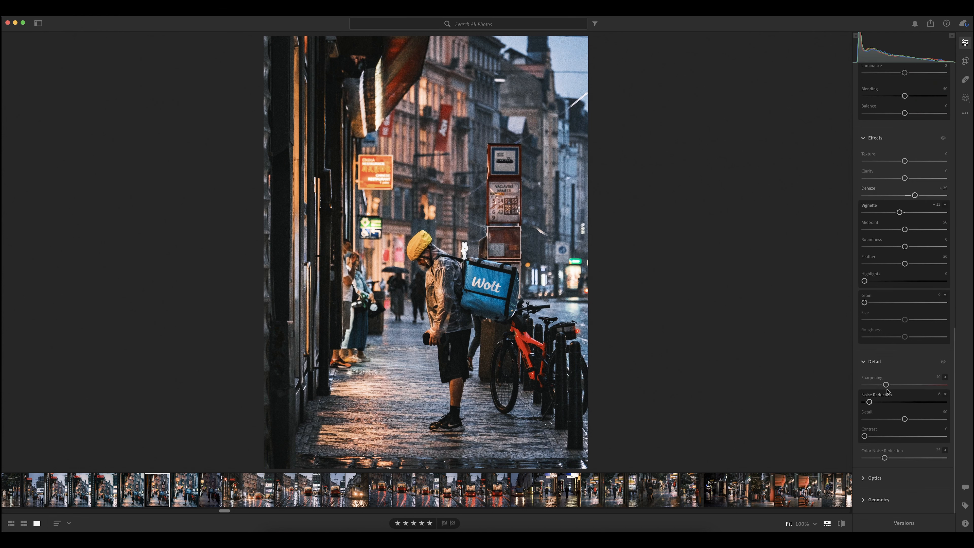
drag(869, 402, 885, 404)
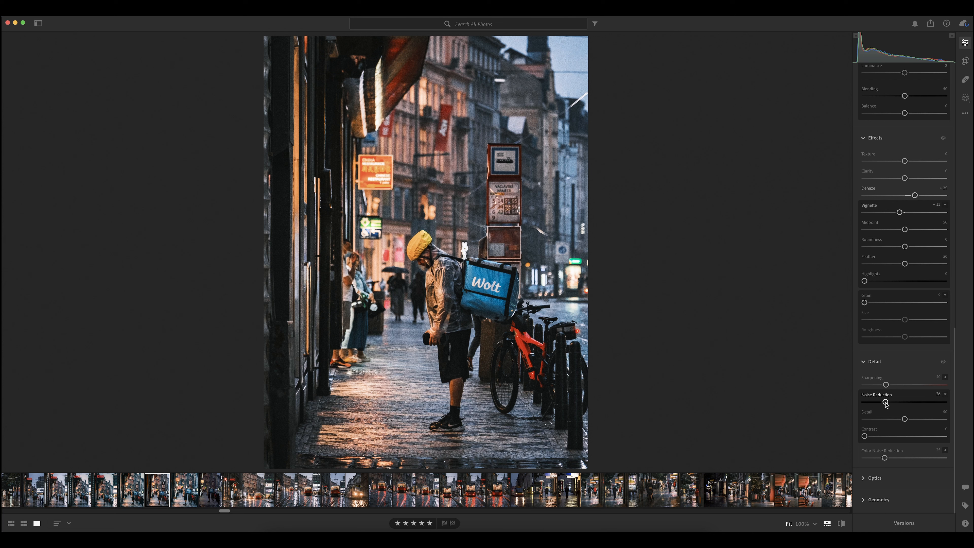
click(942, 362)
click(943, 363)
click(943, 363)
click(943, 363)
Tint the shadows slightly toward a cool blue in Color Grading and lower their luminance a little
scroll(922, 371, up, 8)
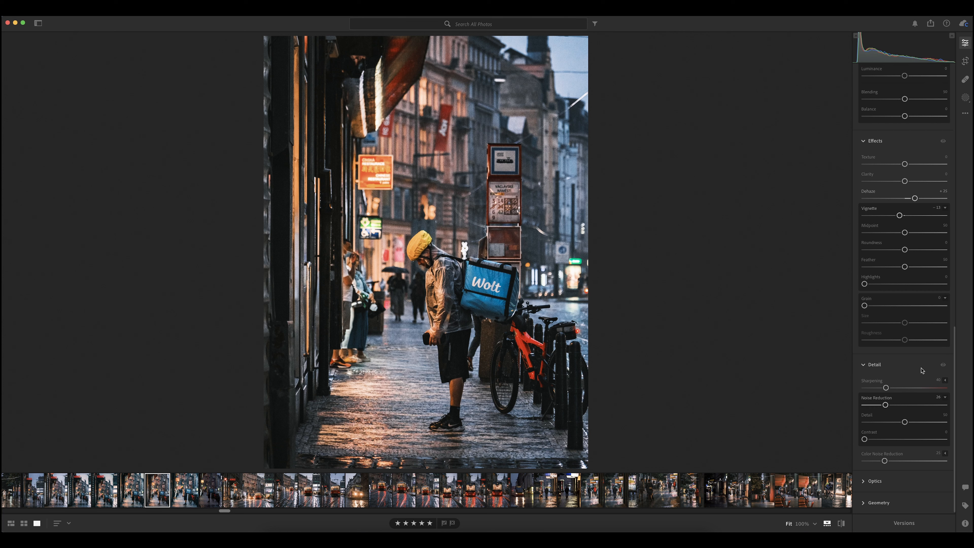
scroll(922, 370, up, 6)
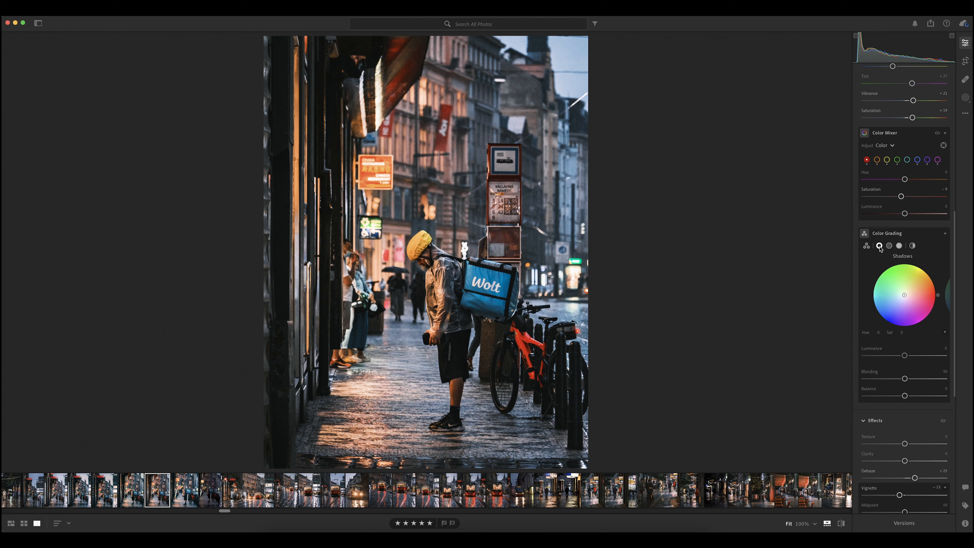
drag(904, 294, 897, 298)
mouse_move(905, 357)
mouse_down()
mouse_move(891, 362)
mouse_move(913, 362)
mouse_move(903, 360)
mouse_up()
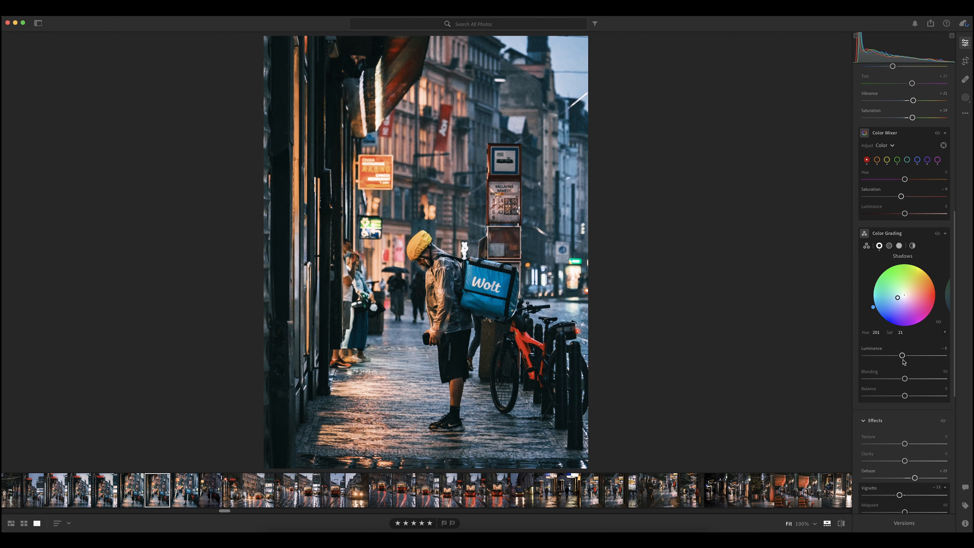
Tint the highlights a warm orange in Color Grading, with hue 36 and saturation 23
click(899, 246)
drag(904, 295, 910, 293)
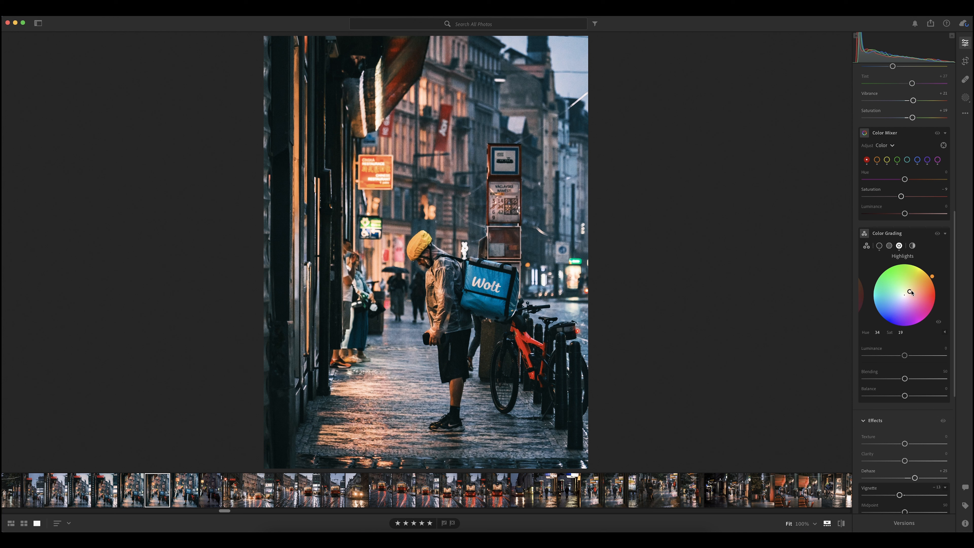
drag(910, 291, 911, 284)
drag(914, 287, 912, 291)
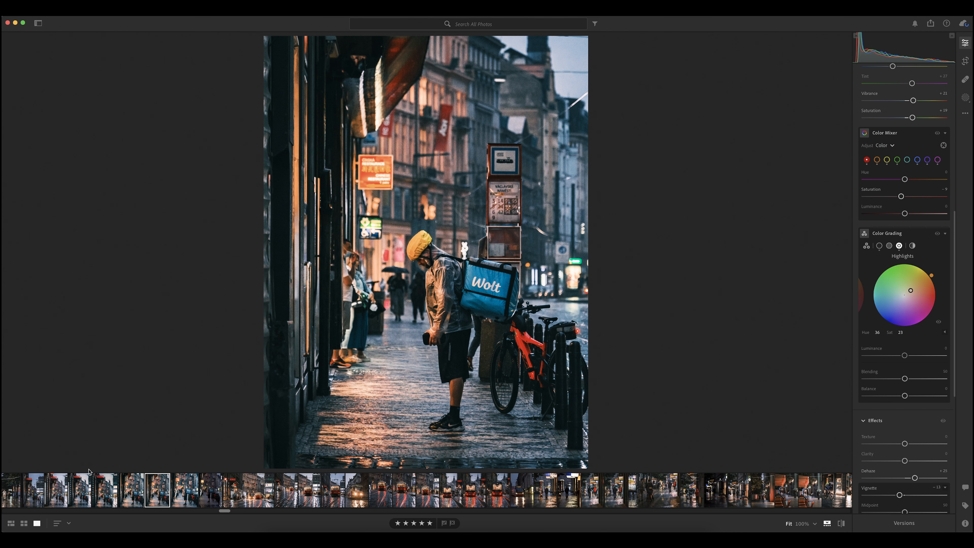
Compare the photo with the neighbouring edited version in the filmstrip and raise its exposure slightly to about +1.8
click(130, 490)
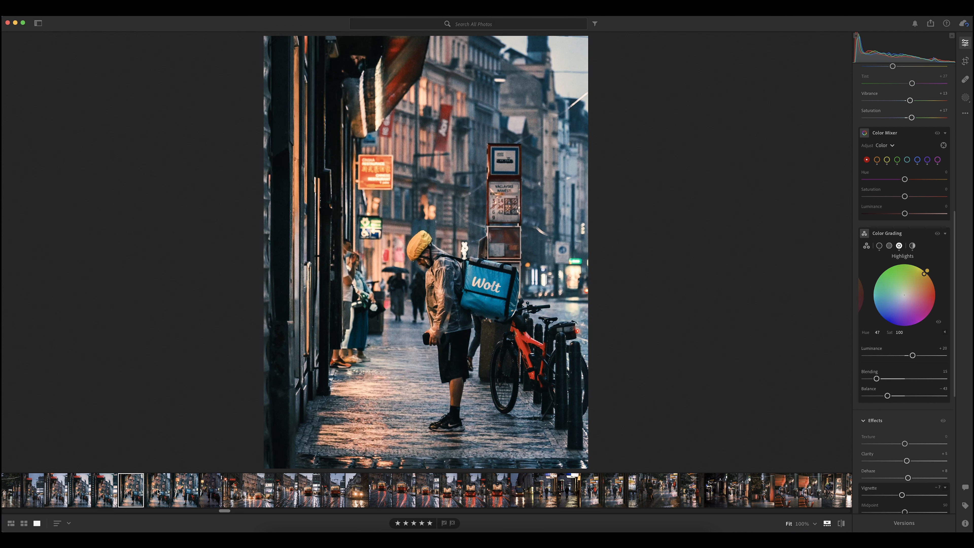
click(157, 491)
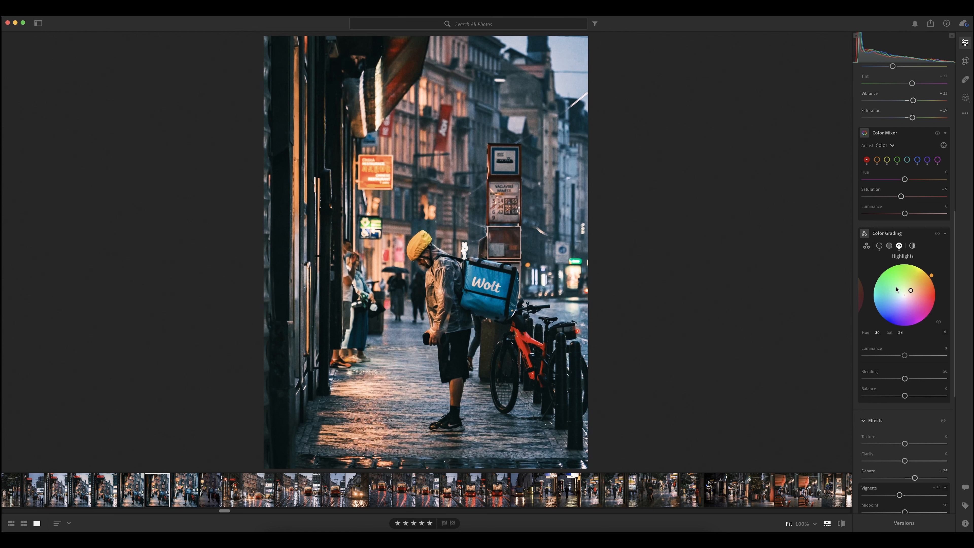
scroll(901, 293, up, 5)
scroll(900, 293, up, 7)
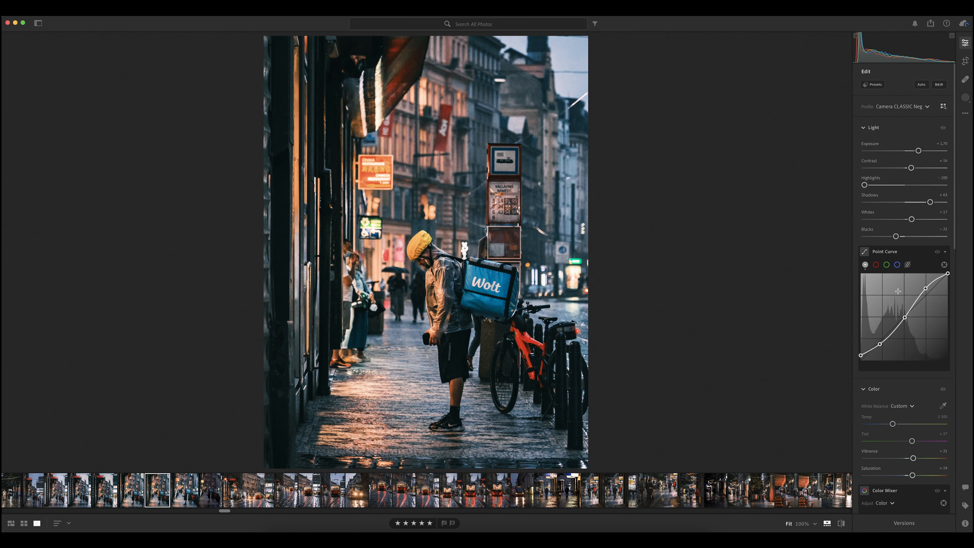
drag(918, 152, 920, 152)
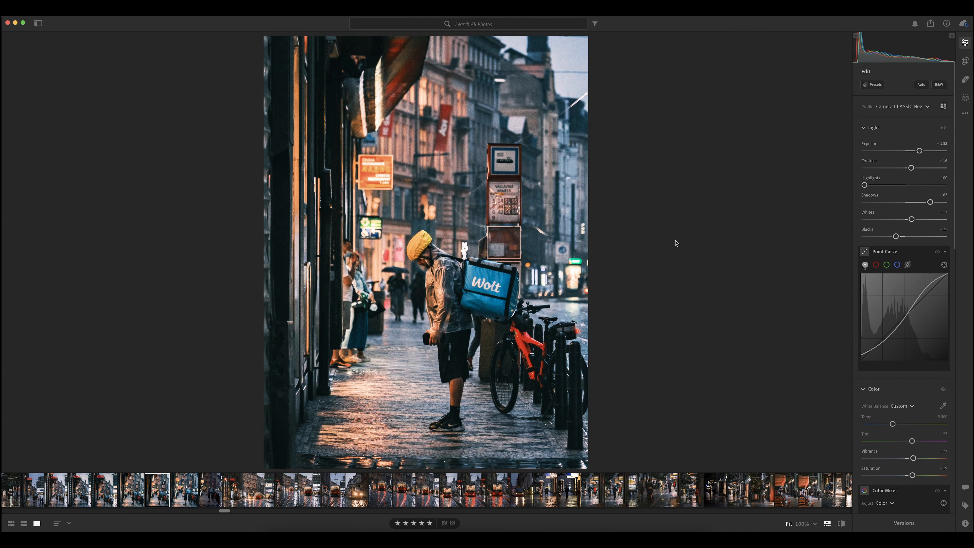
Compare the edited photo with the original, and view it with and without the Light adjustments
click(840, 523)
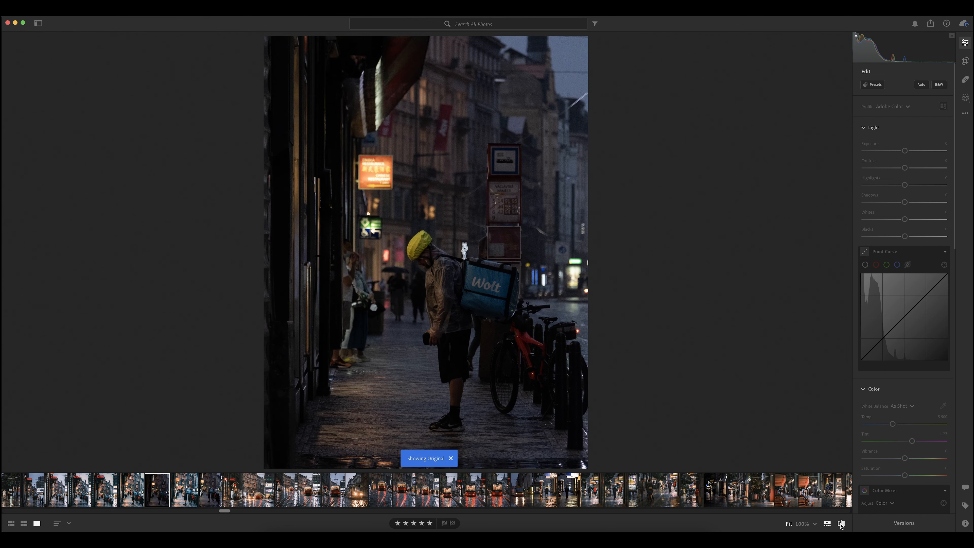
click(840, 524)
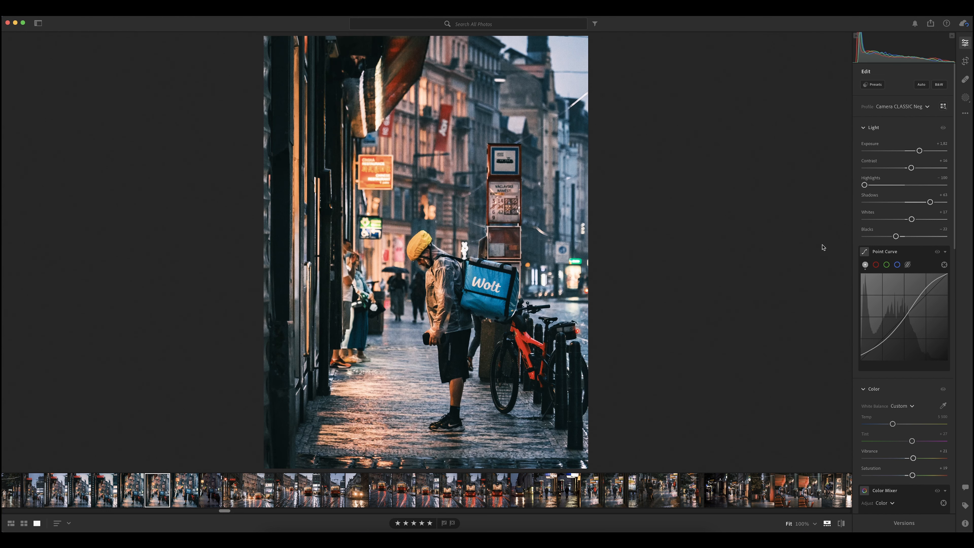
click(943, 128)
click(943, 128)
Compare the photo with and without all of its Color adjustments
scroll(923, 347, down, 3)
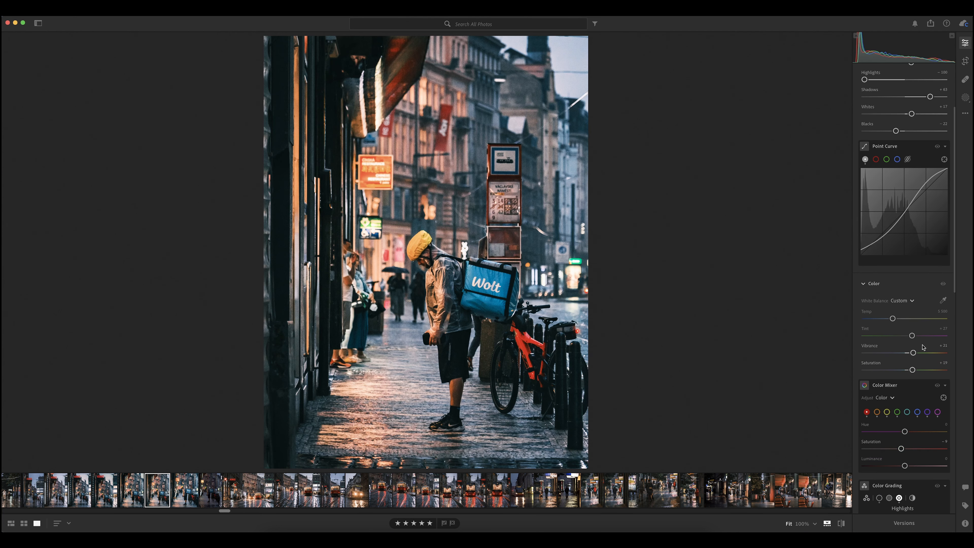
click(943, 284)
click(943, 285)
click(943, 285)
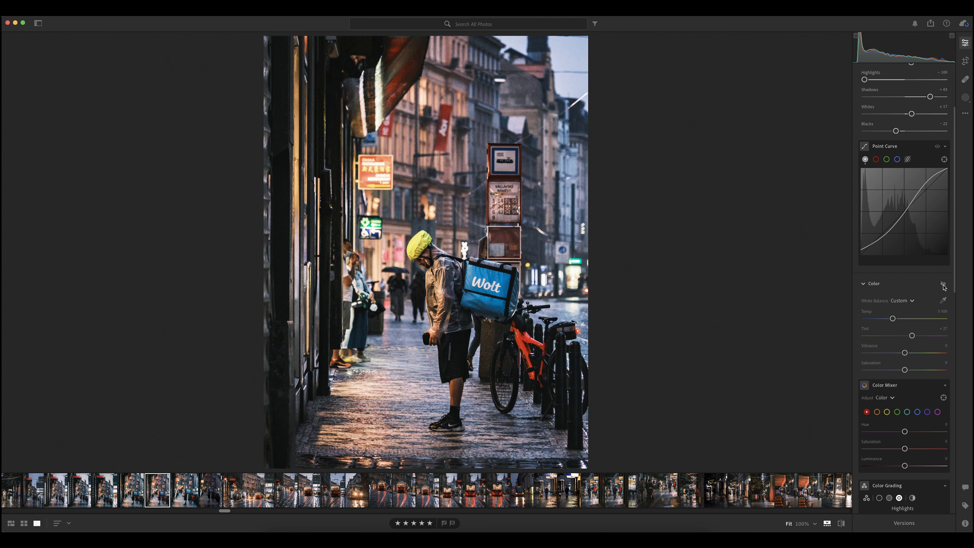
click(943, 285)
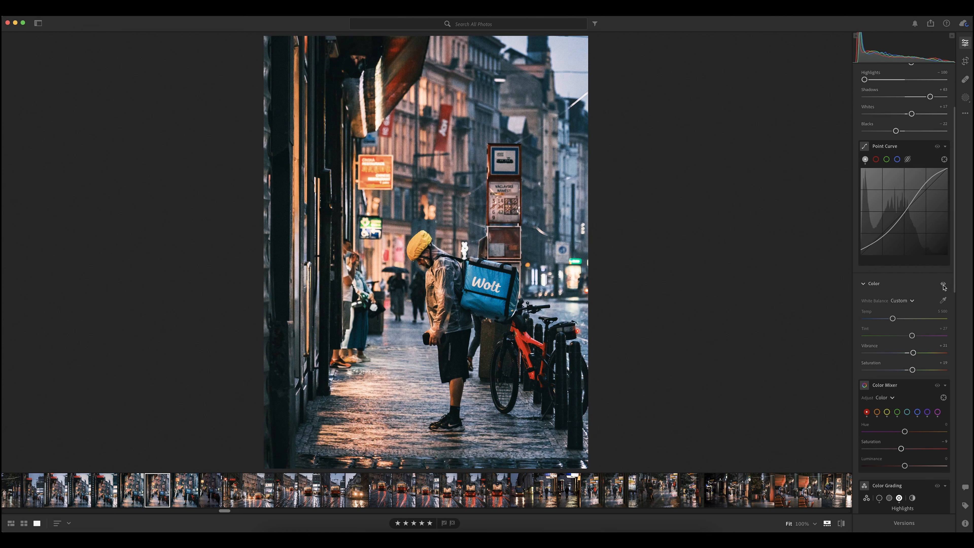
Compare the photo with and without the Color Grading tints
scroll(901, 377, down, 5)
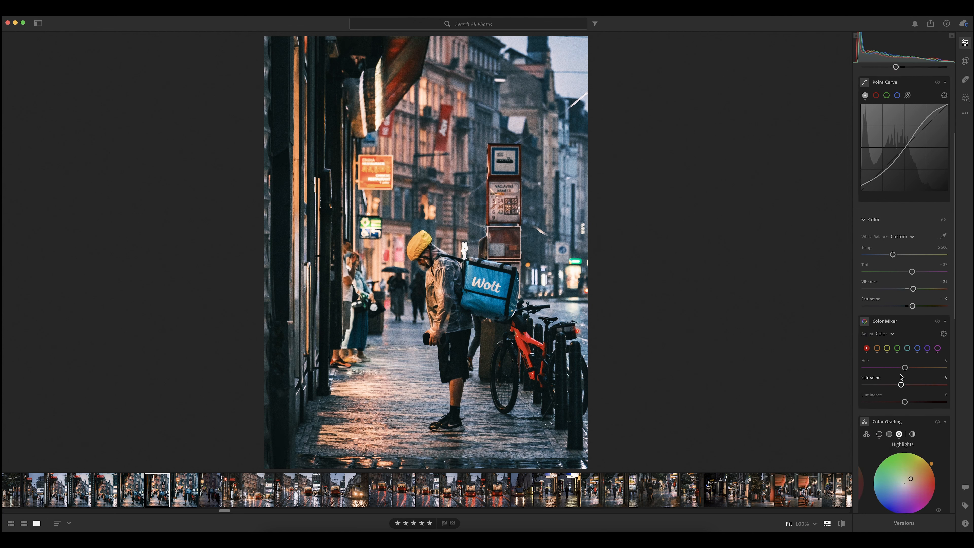
click(938, 319)
click(938, 318)
click(938, 319)
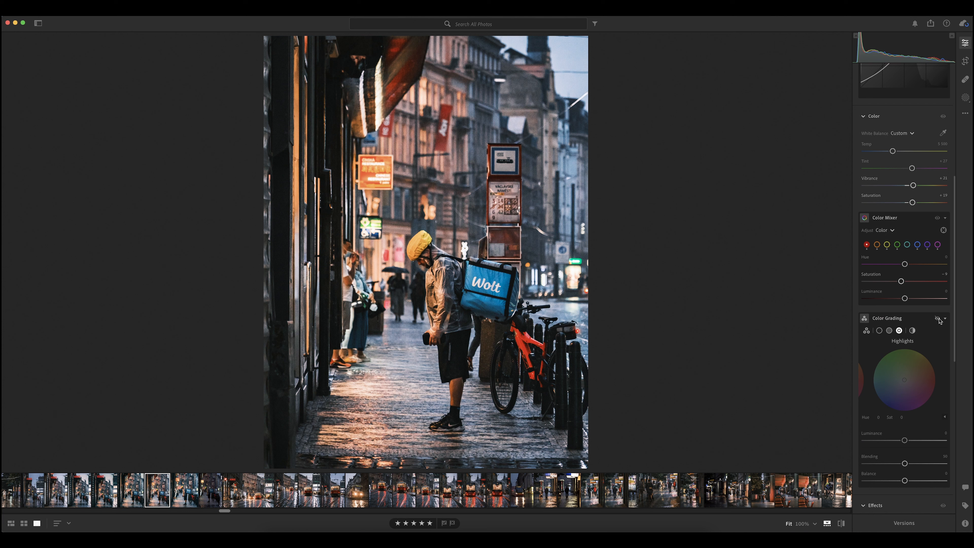
click(937, 319)
click(938, 319)
click(938, 318)
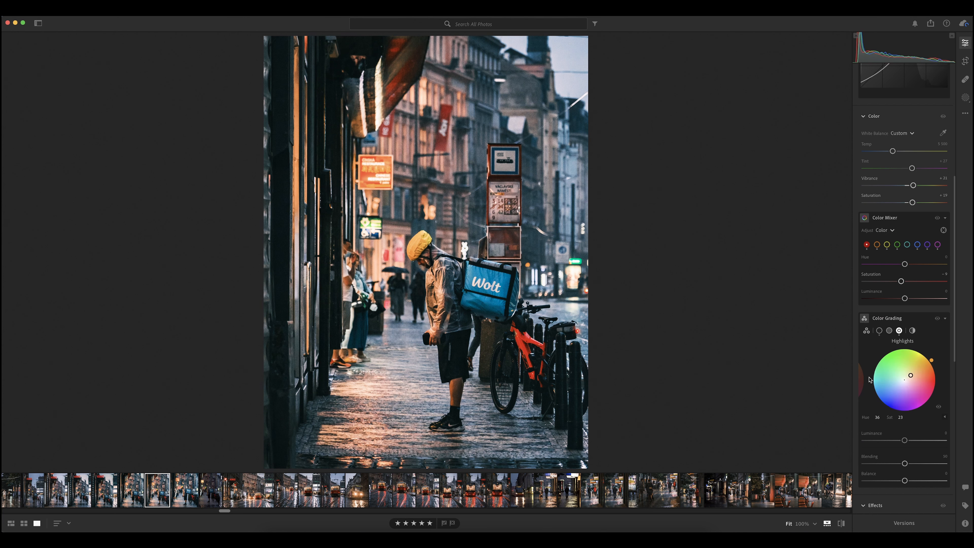
Compare the photo with and without the Effects adjustments for Dehaze and Vignette
scroll(869, 379, down, 5)
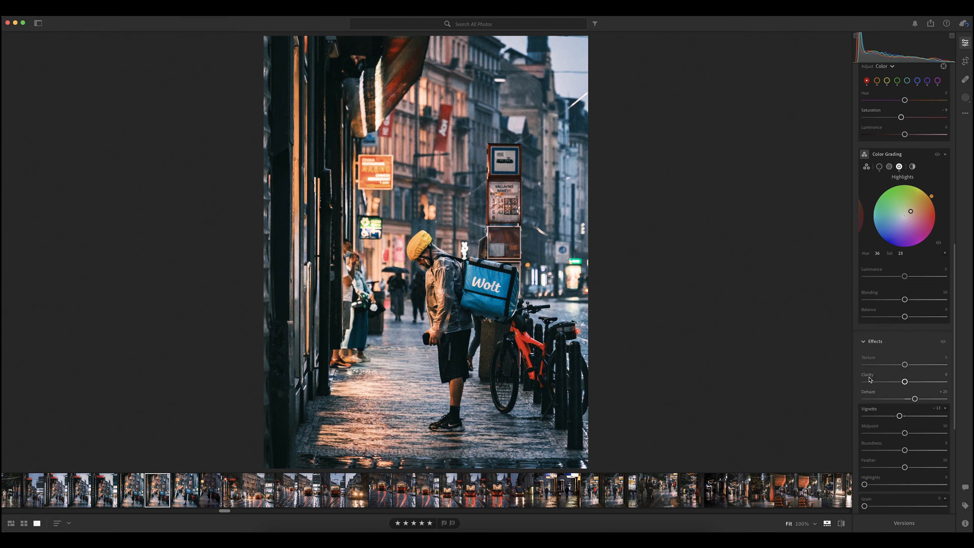
scroll(869, 379, down, 4)
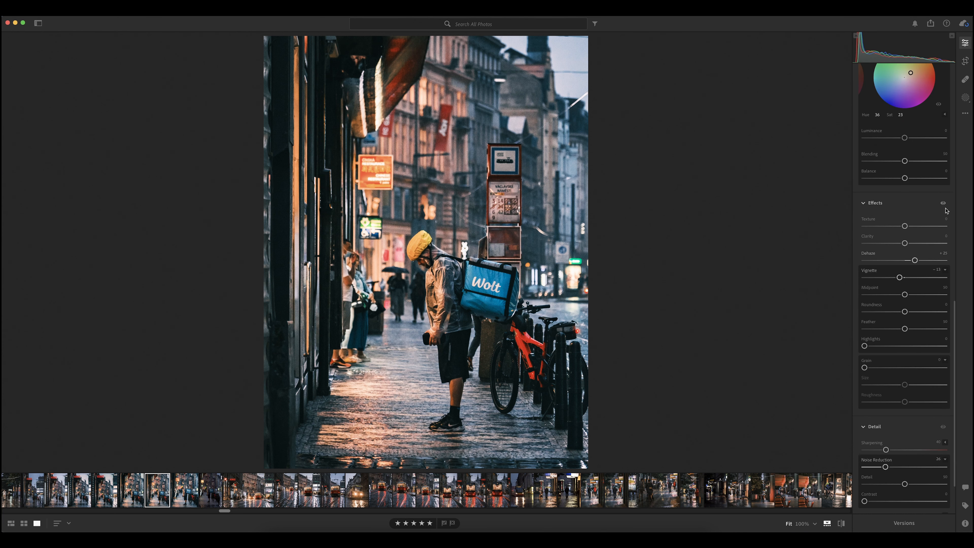
click(942, 204)
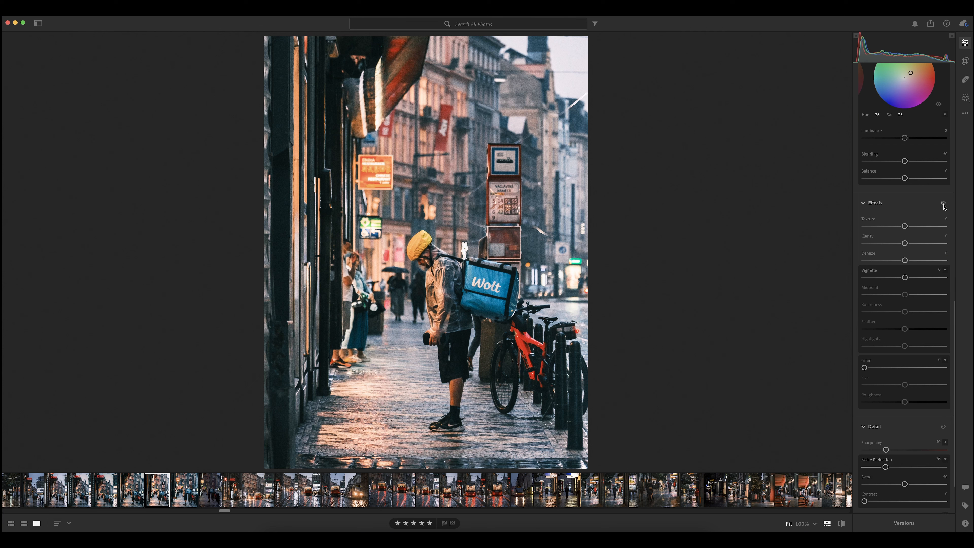
click(943, 203)
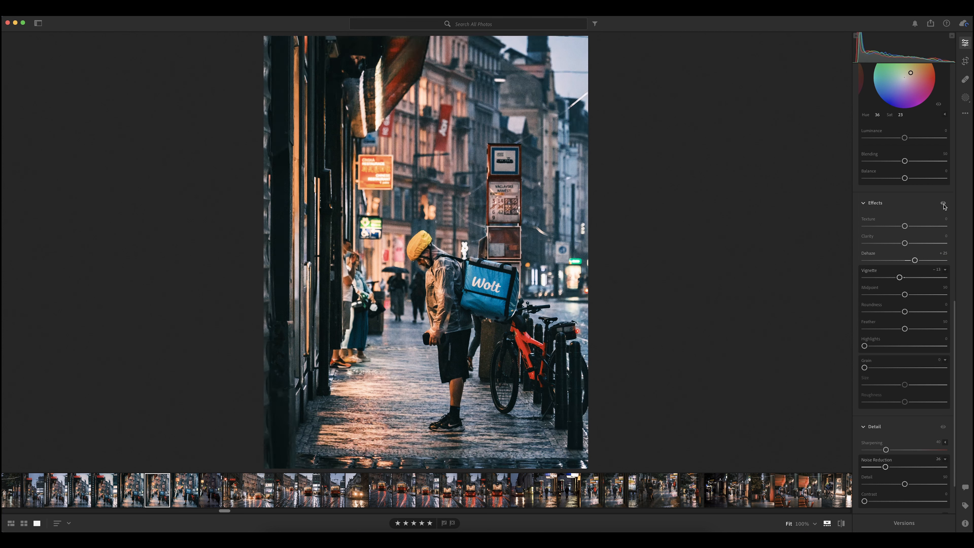
click(944, 204)
click(944, 204)
click(943, 204)
click(943, 204)
Compare the final photo with and without the Detail adjustments
scroll(913, 319, down, 3)
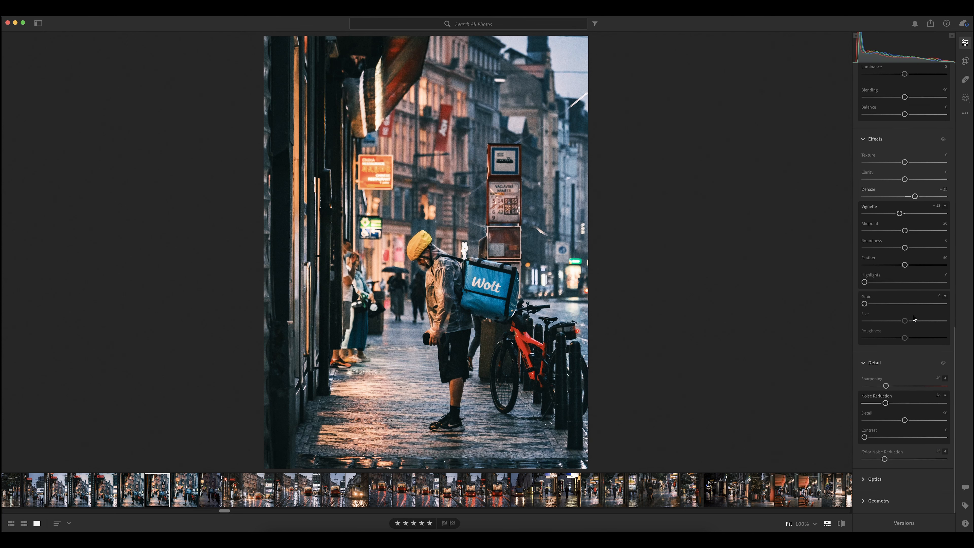
click(943, 363)
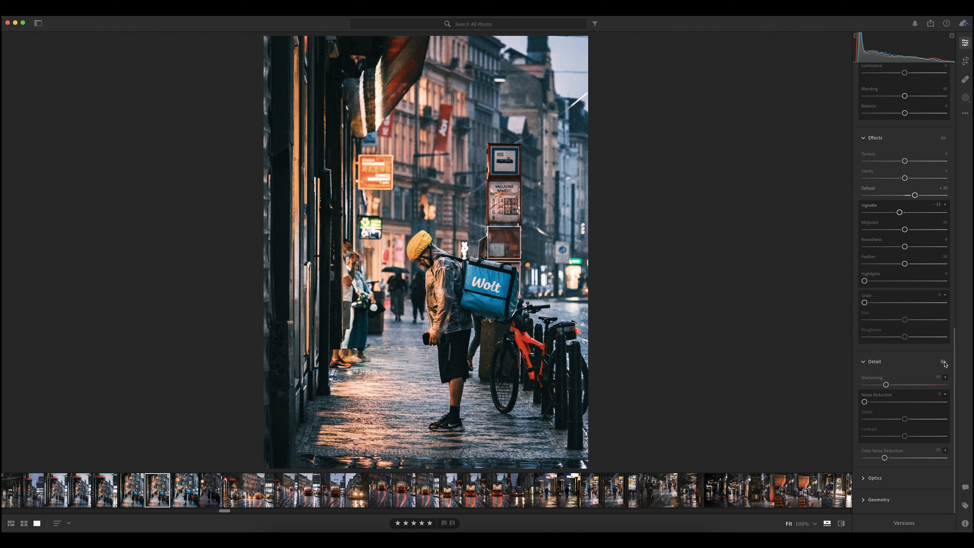
click(944, 363)
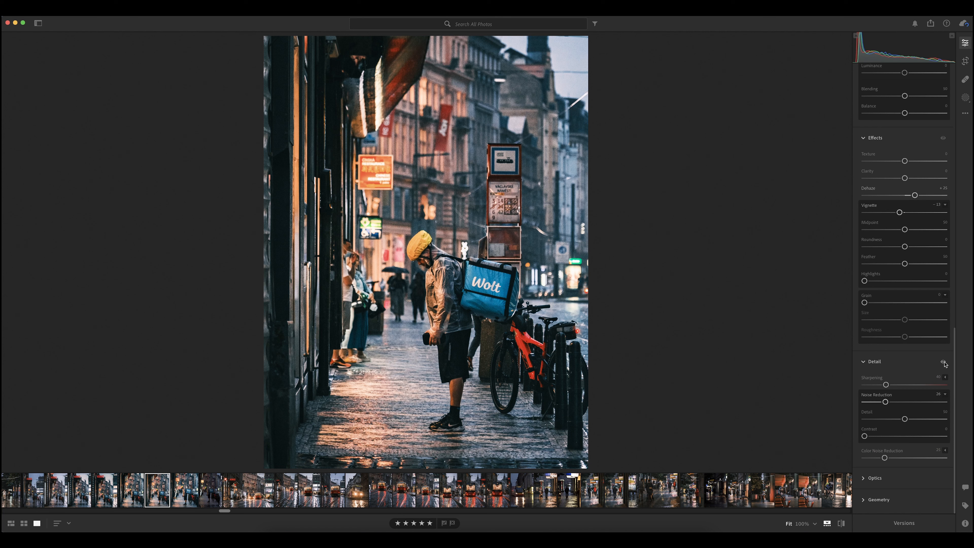